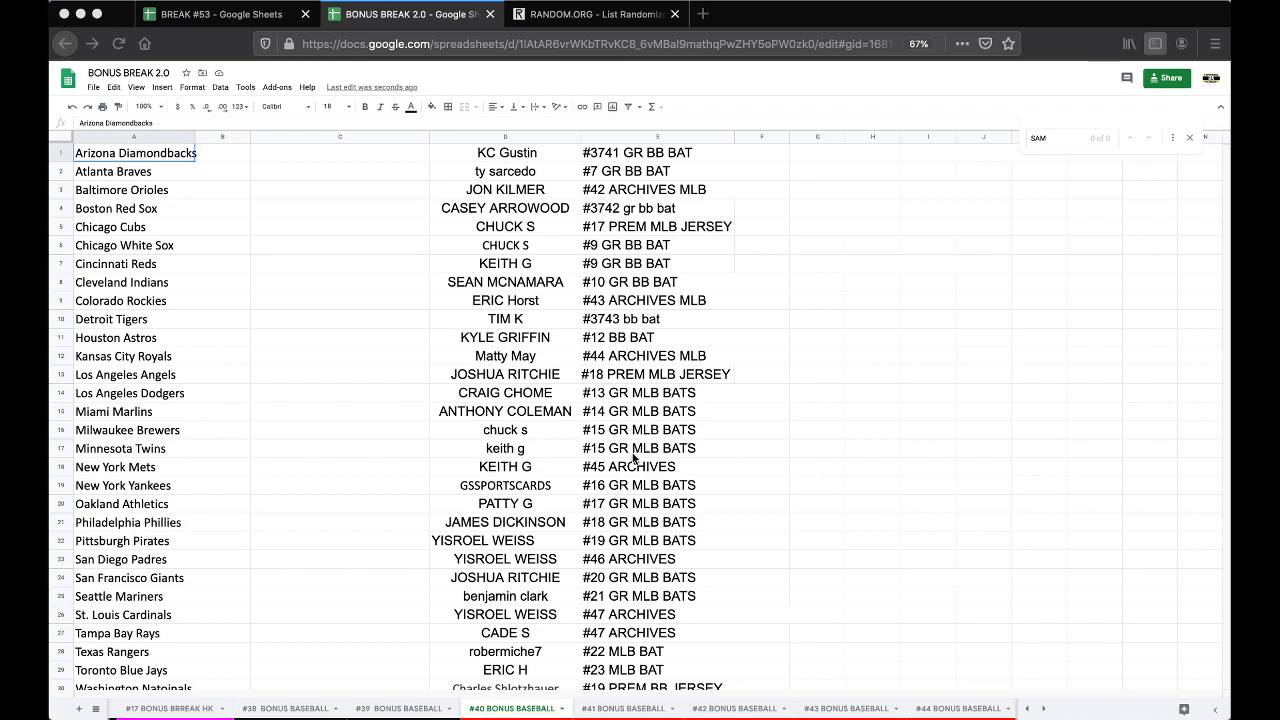
{"action": "scroll", "coordinate": [633, 457], "scroll_direction": "down", "scroll_amount": 3}
{"action": "scroll", "coordinate": [633, 457], "scroll_direction": "up", "scroll_amount": 3}
{"action": "scroll", "coordinate": [433, 226], "scroll_direction": "down", "scroll_amount": 1}
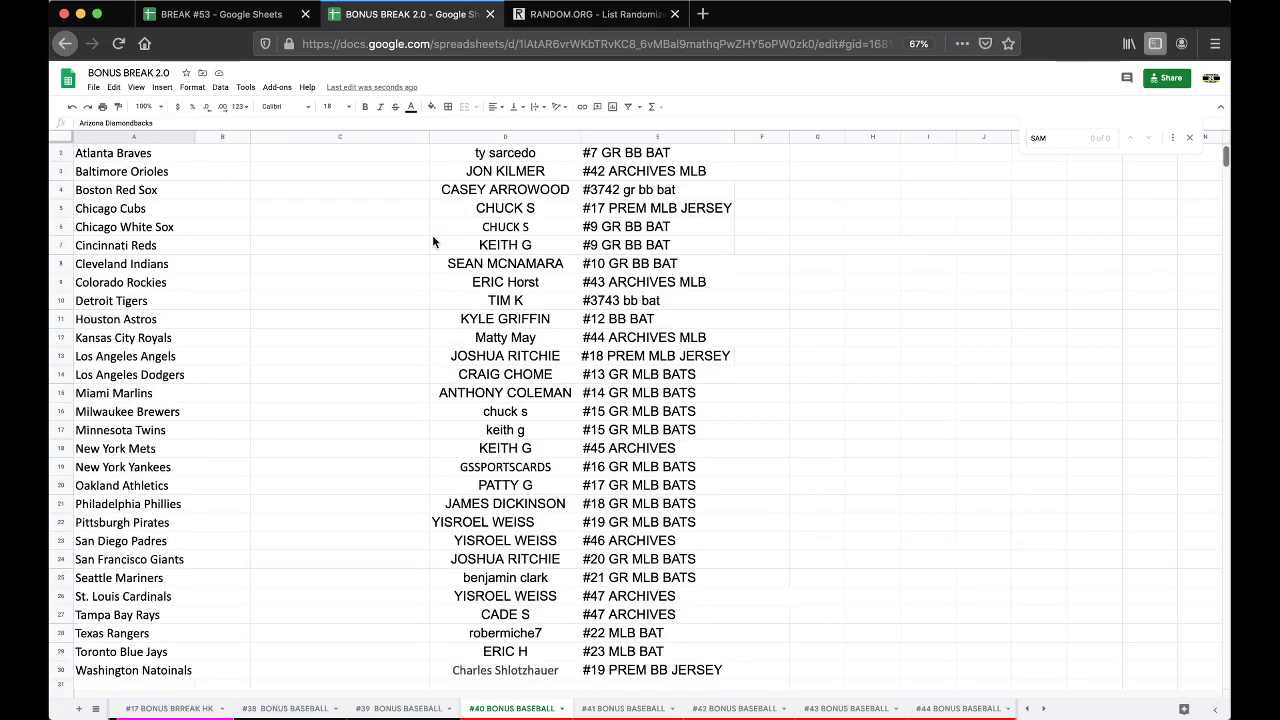
{"action": "scroll", "coordinate": [434, 243], "scroll_direction": "down", "scroll_amount": 2}
{"action": "left_click_drag", "start_coordinate": [494, 254], "coordinate": [484, 636]}
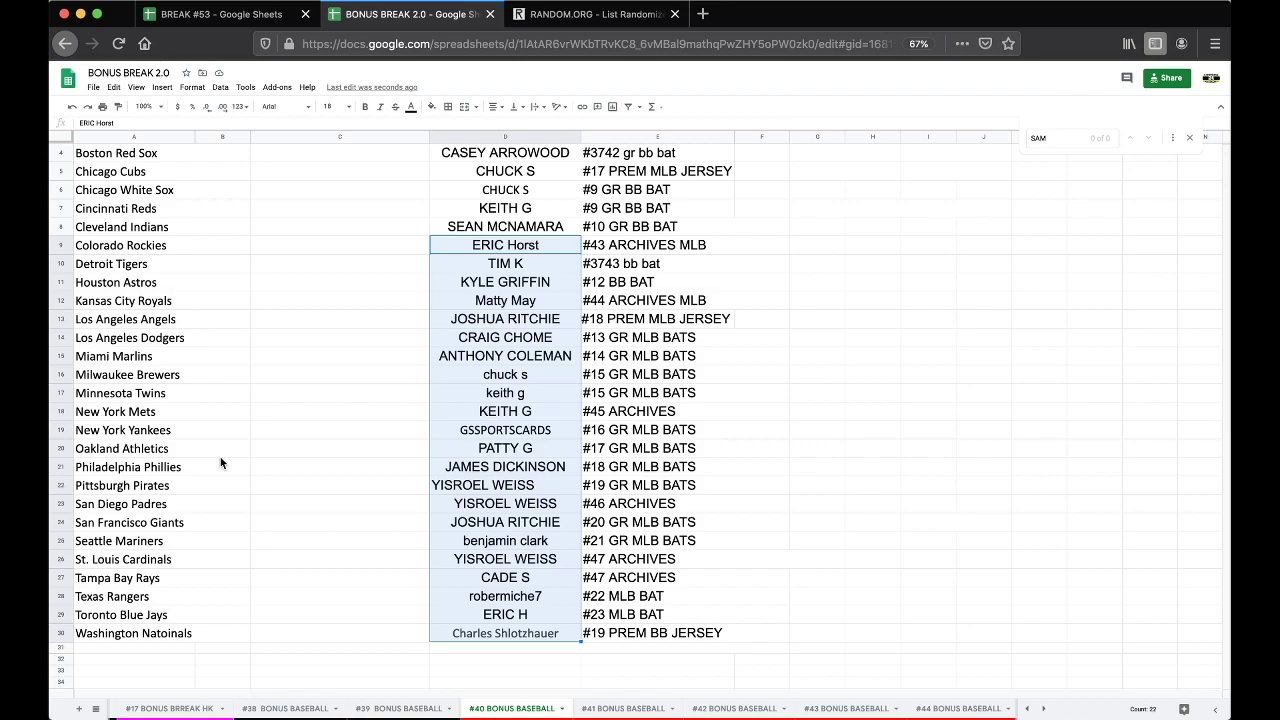
{"action": "left_click", "coordinate": [299, 392]}
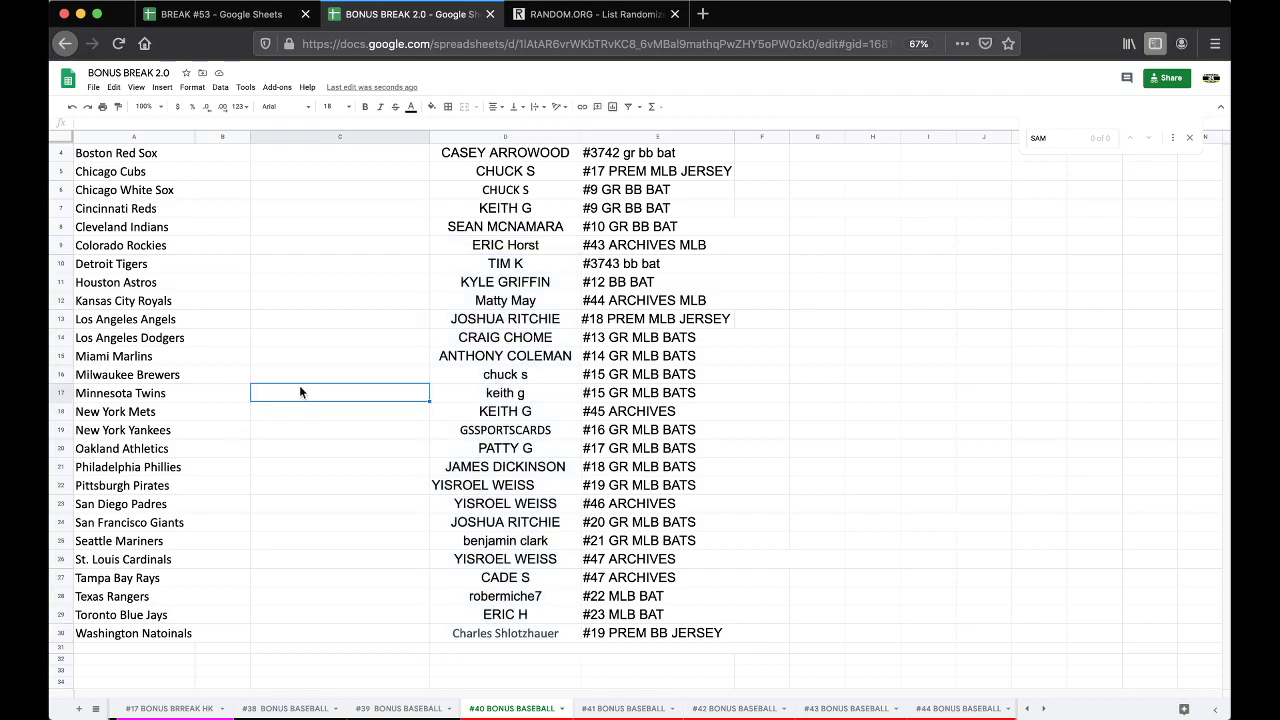
Step: Copy the participant names in column D and paste them into the List Randomizer form on RANDOM.ORG
{"action": "left_click", "coordinate": [465, 137]}
{"action": "scroll", "coordinate": [503, 255], "scroll_direction": "up", "scroll_amount": 1}
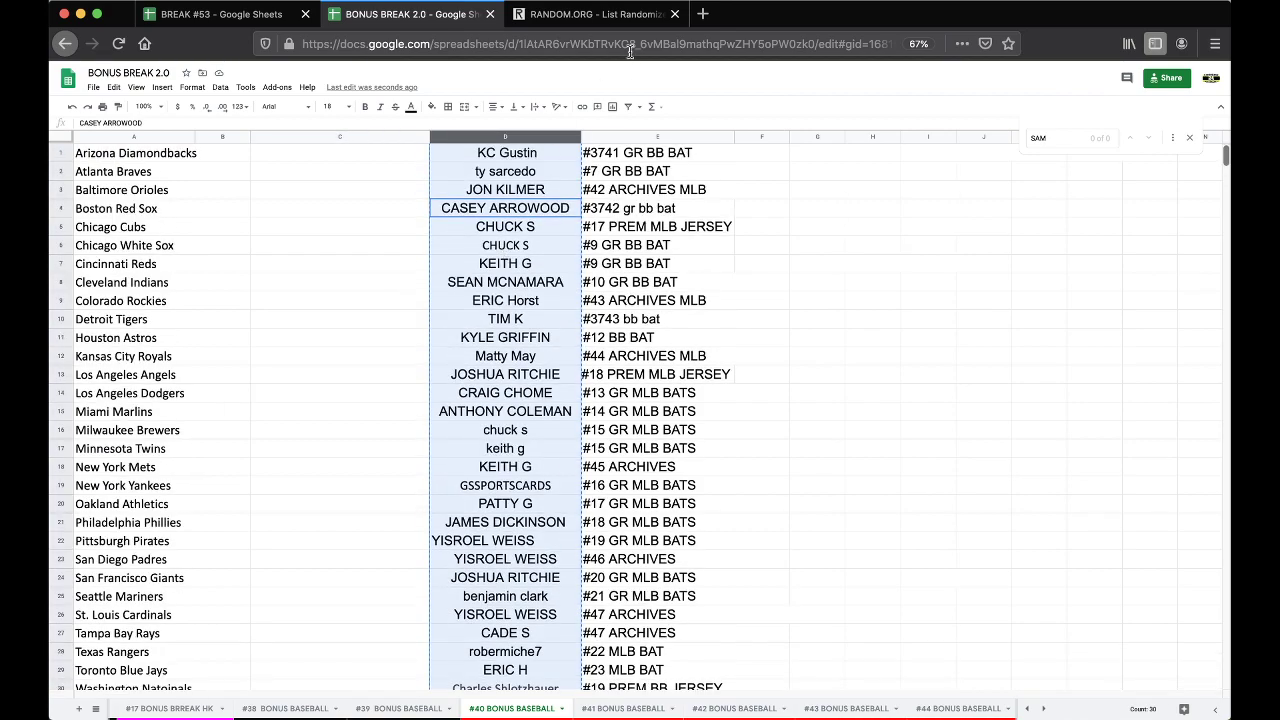
{"action": "left_click", "coordinate": [590, 14]}
{"action": "left_click", "coordinate": [65, 43]}
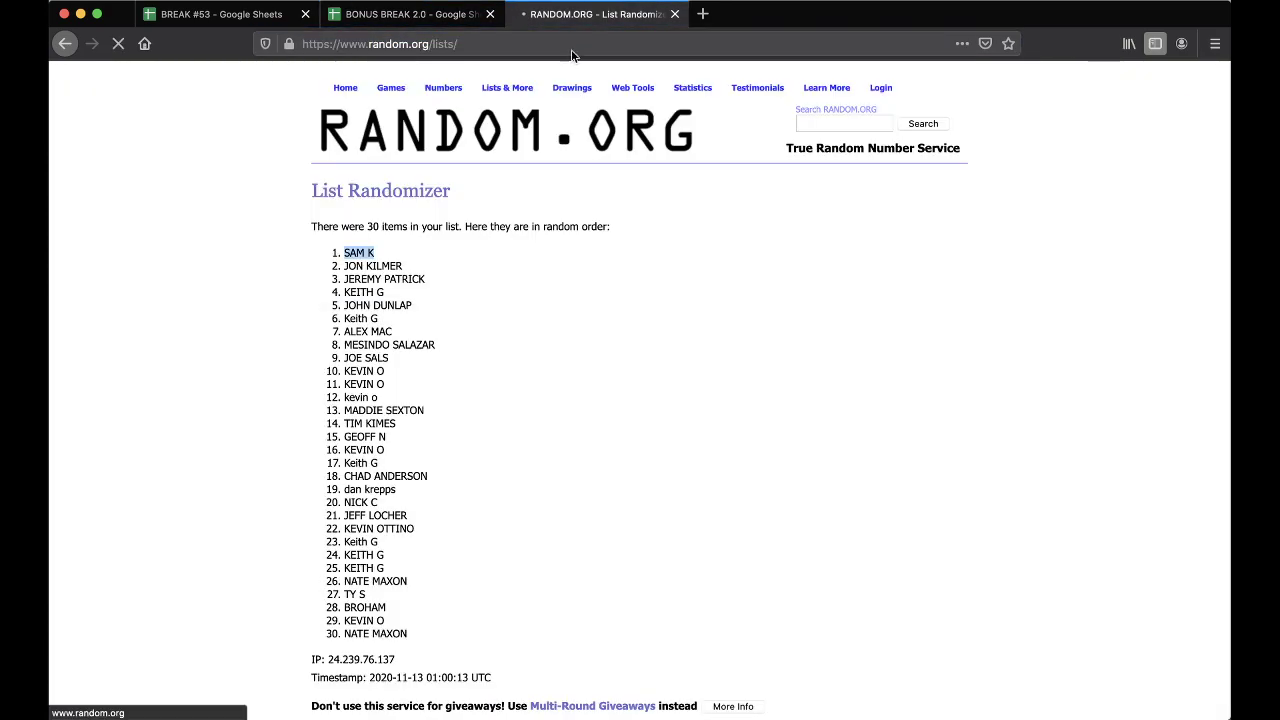
{"action": "left_click", "coordinate": [333, 387]}
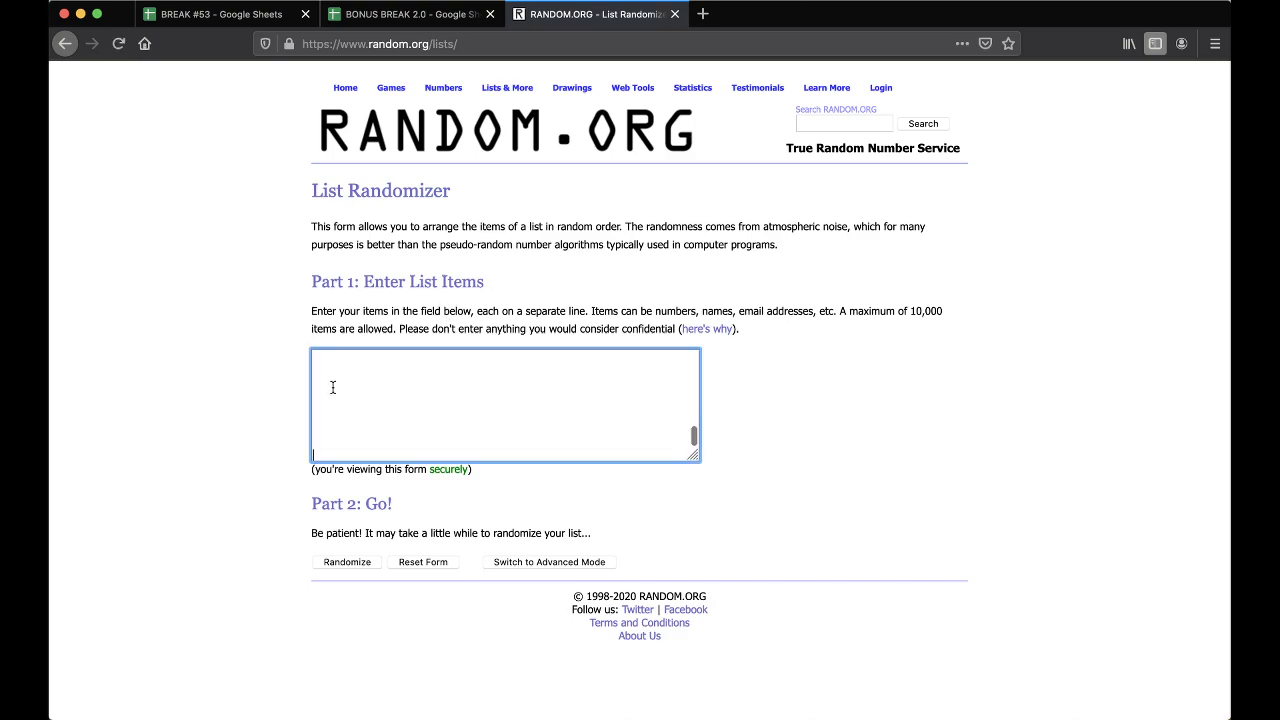
Step: Randomize the list of participants five times in a row
{"action": "left_click", "coordinate": [330, 562]}
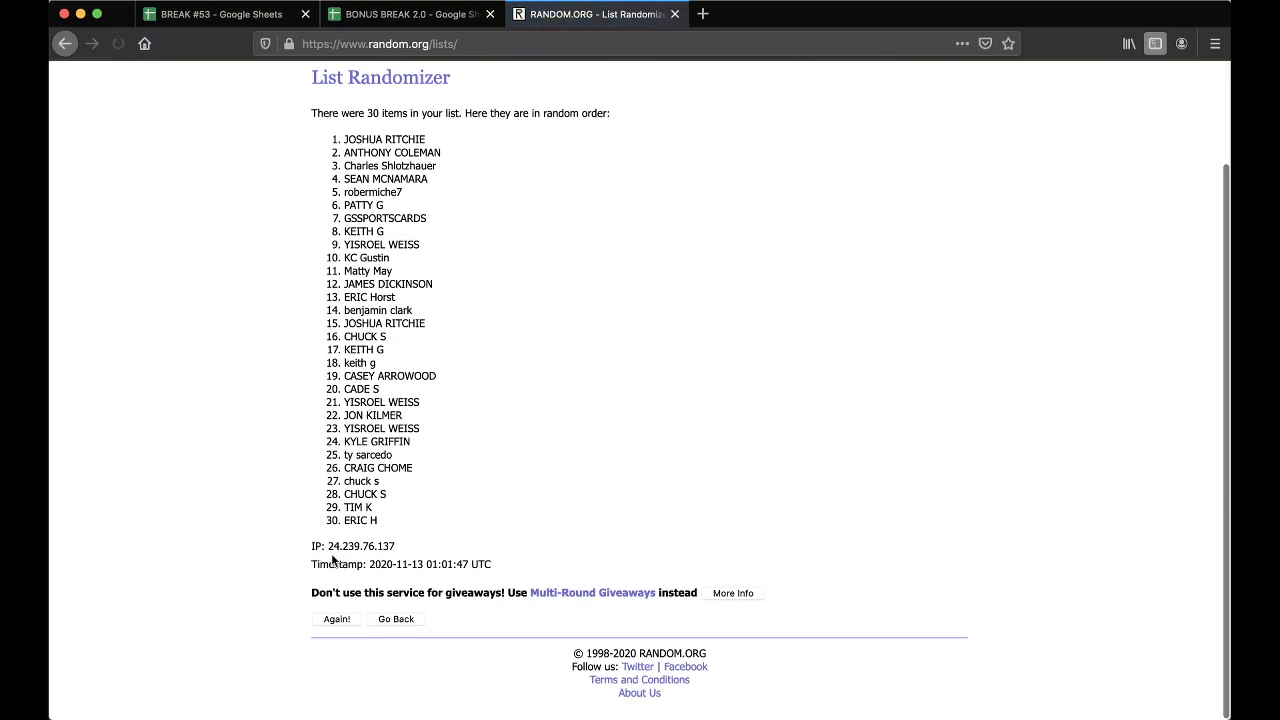
{"action": "left_click", "coordinate": [336, 619]}
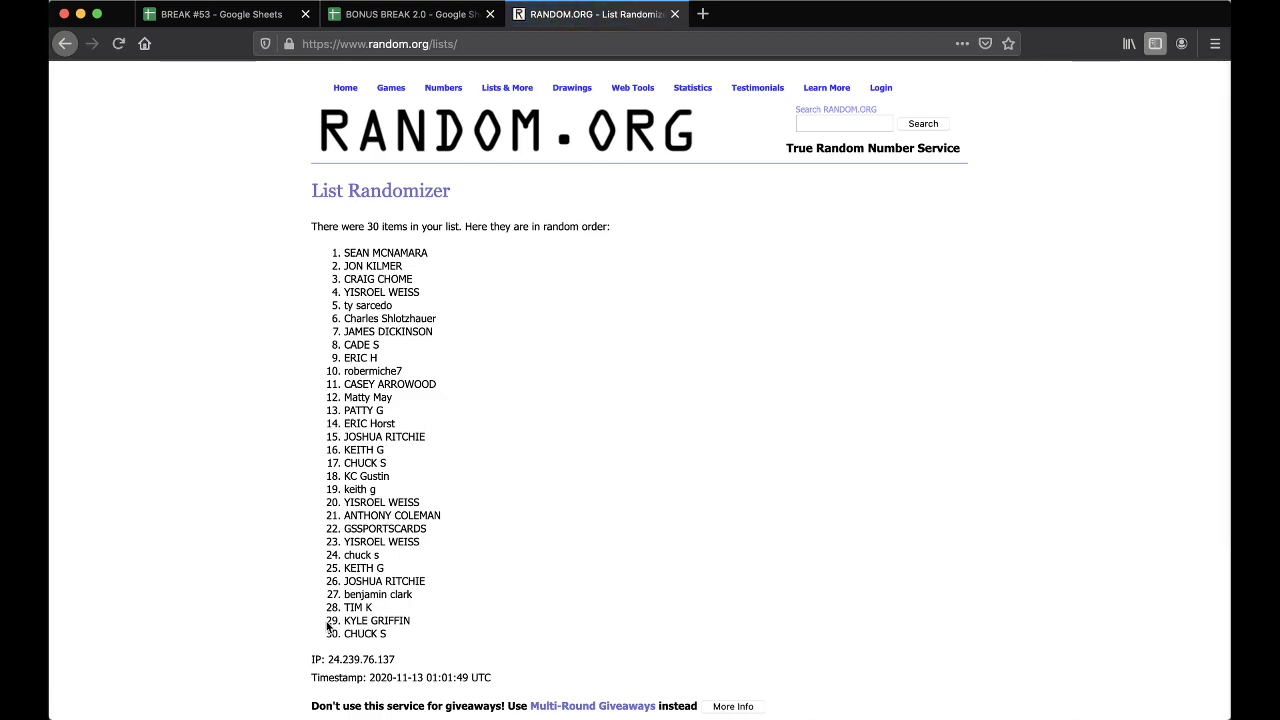
{"action": "scroll", "coordinate": [335, 640], "scroll_direction": "down", "scroll_amount": 3}
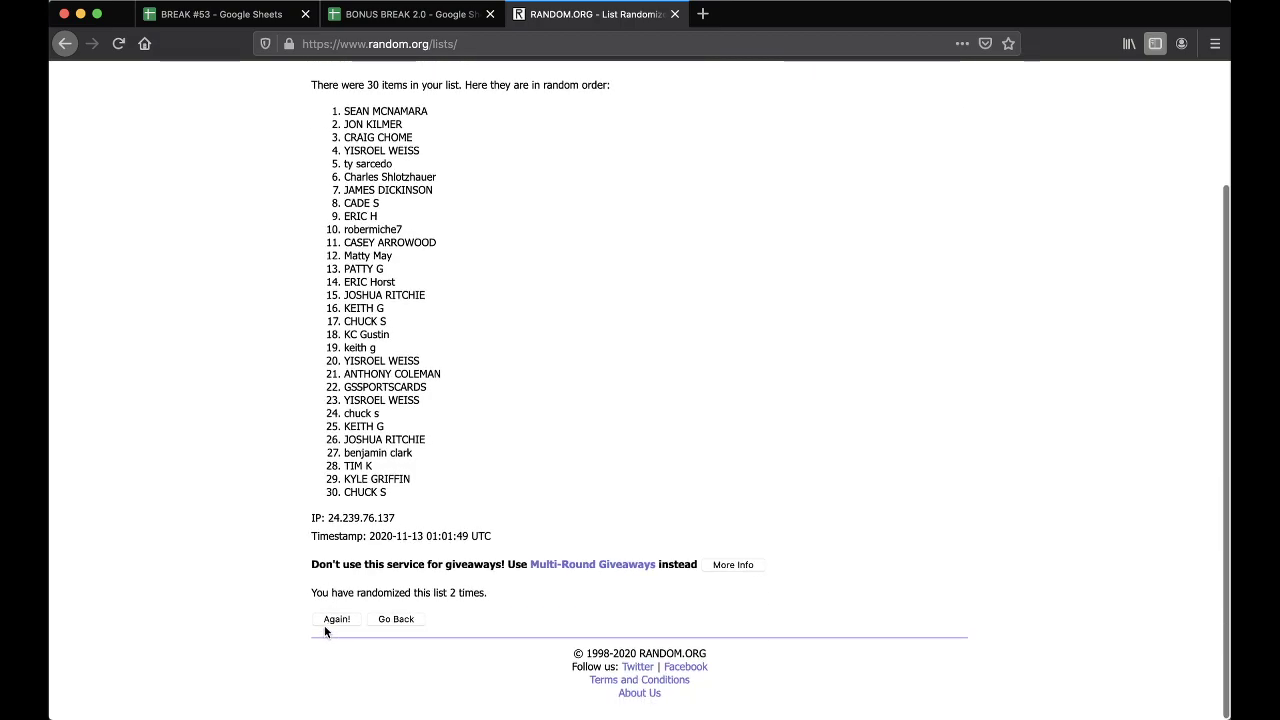
{"action": "left_click", "coordinate": [326, 622]}
{"action": "scroll", "coordinate": [331, 623], "scroll_direction": "down", "scroll_amount": 3}
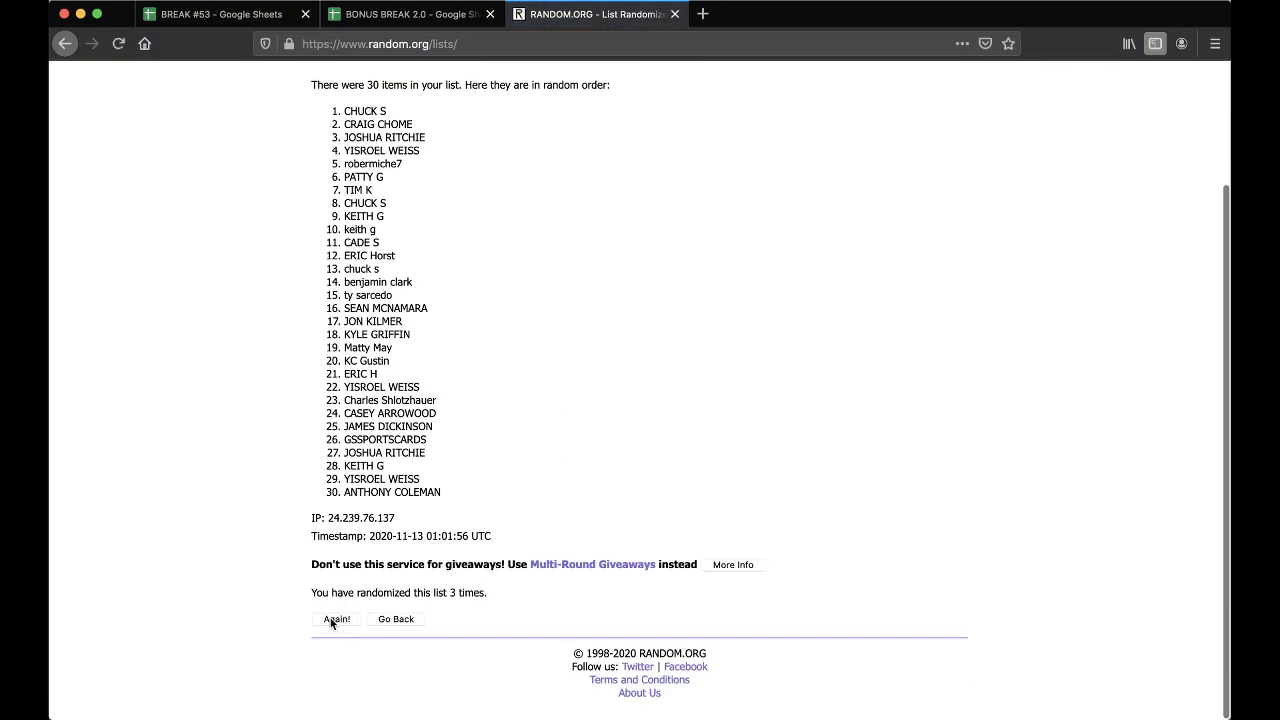
{"action": "left_click", "coordinate": [334, 620]}
{"action": "scroll", "coordinate": [334, 600], "scroll_direction": "down", "scroll_amount": 3}
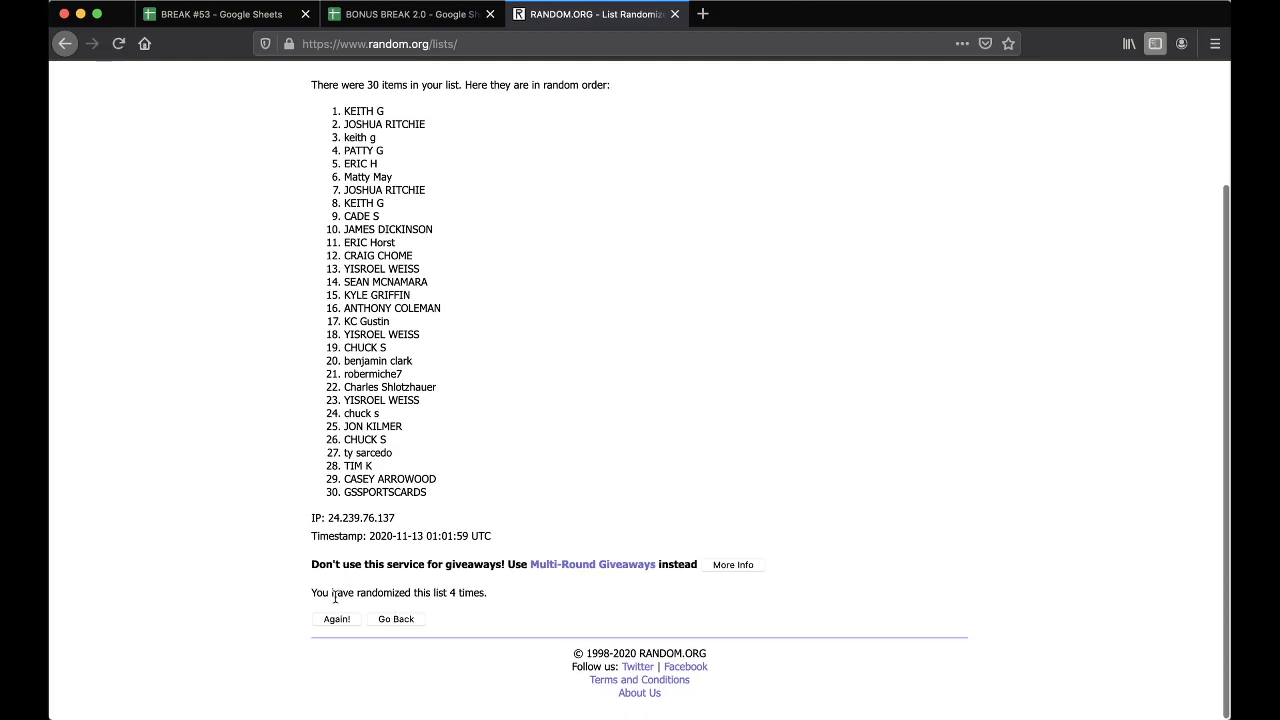
{"action": "left_click", "coordinate": [331, 619]}
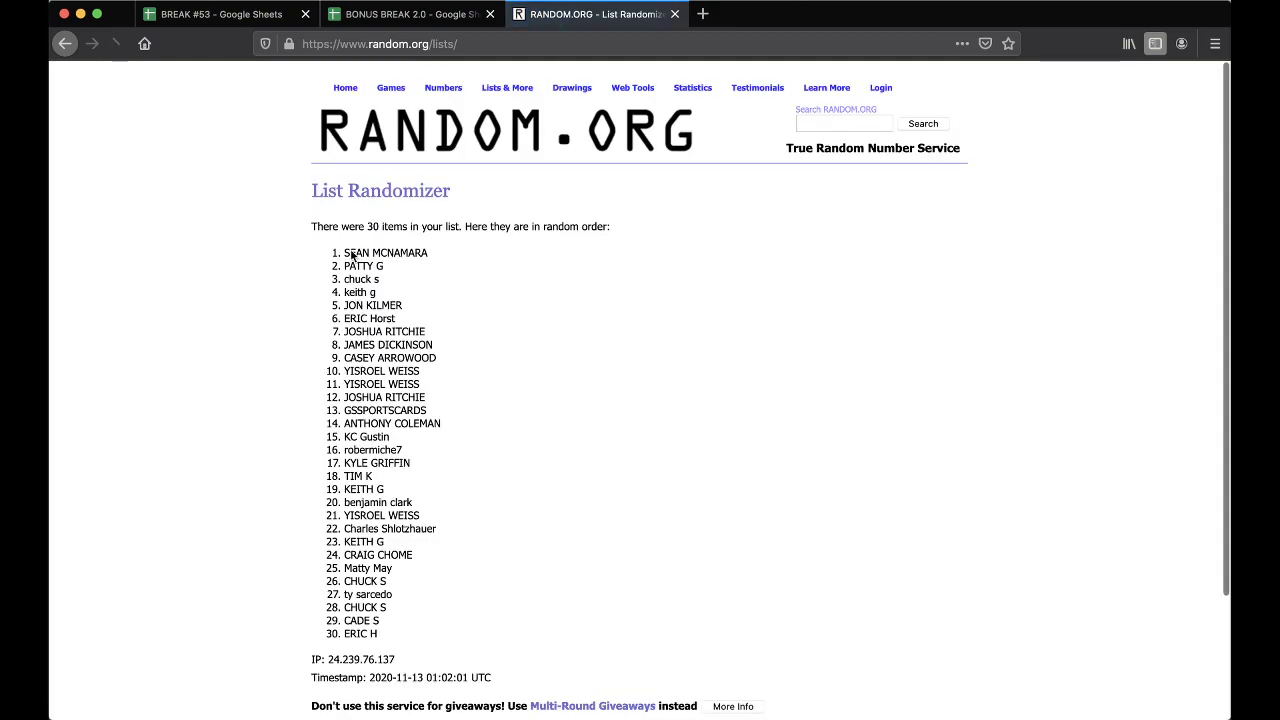
Step: Copy all 30 names in the final random order and paste them into column C of the #40 BONUS BASEBALL sheet, starting at C1
{"action": "scroll", "coordinate": [420, 290], "scroll_direction": "down", "scroll_amount": 2}
{"action": "left_click_drag", "start_coordinate": [345, 256], "coordinate": [441, 535]}
{"action": "key", "text": "super+c"}
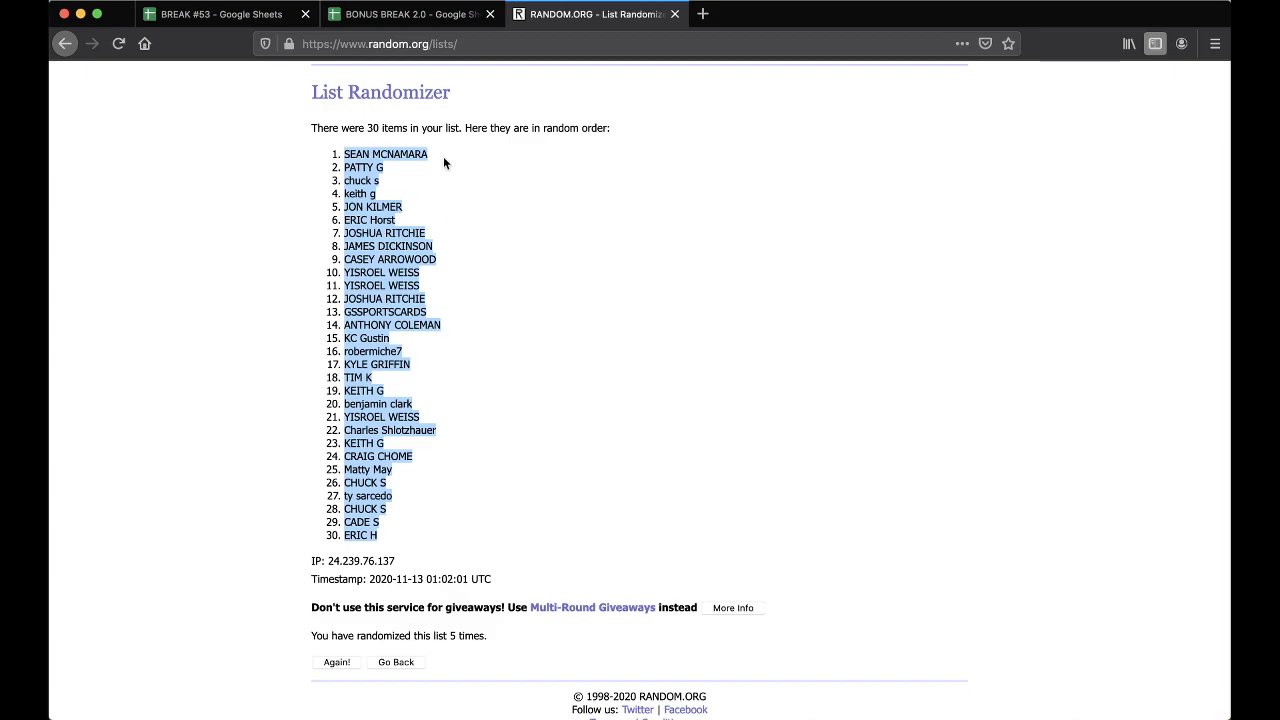
{"action": "left_click", "coordinate": [400, 20]}
{"action": "left_click", "coordinate": [305, 160]}
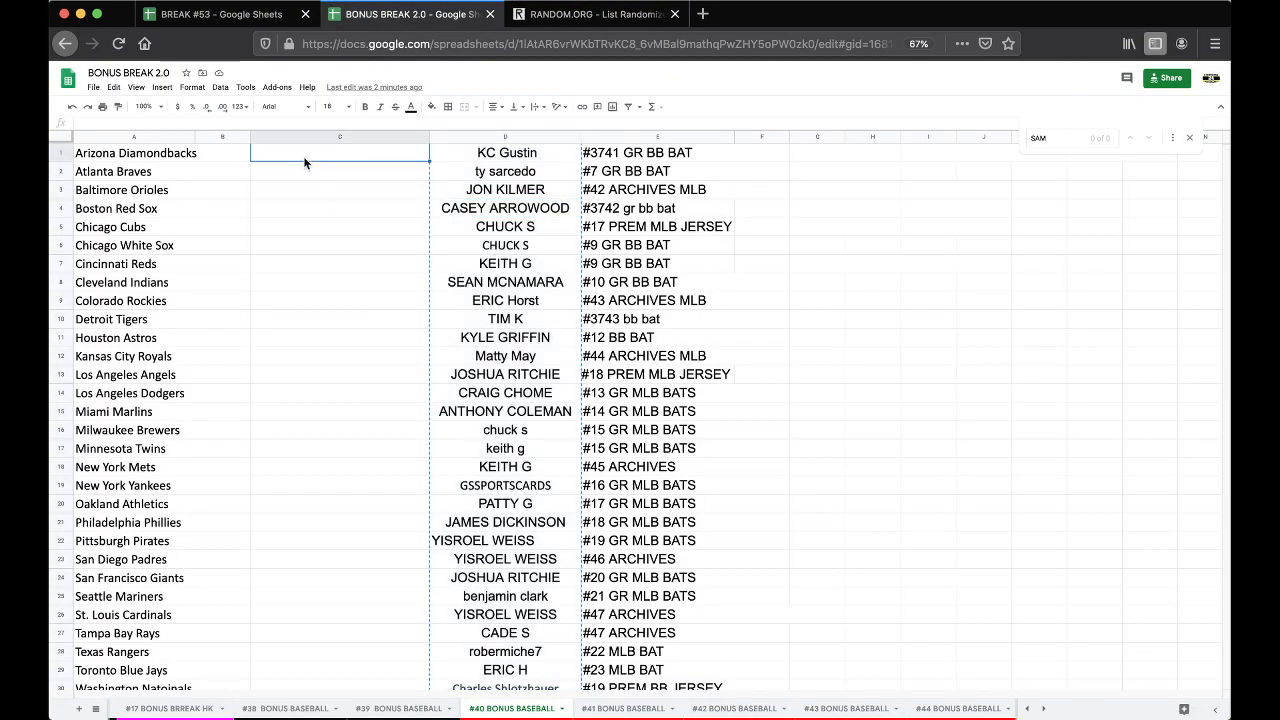
{"action": "key", "text": "super+v"}
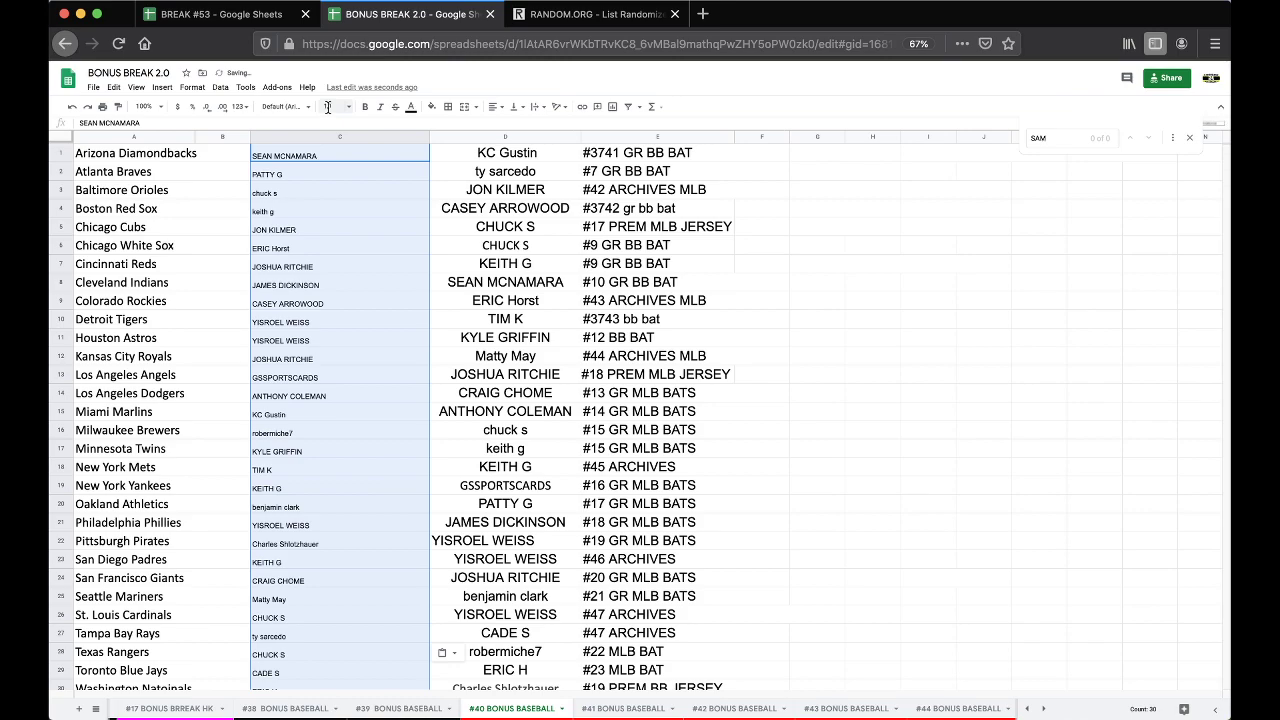
Step: Set the font size of the pasted names in column C to 18
{"action": "left_click", "coordinate": [330, 107]}
{"action": "left_click", "coordinate": [331, 273]}
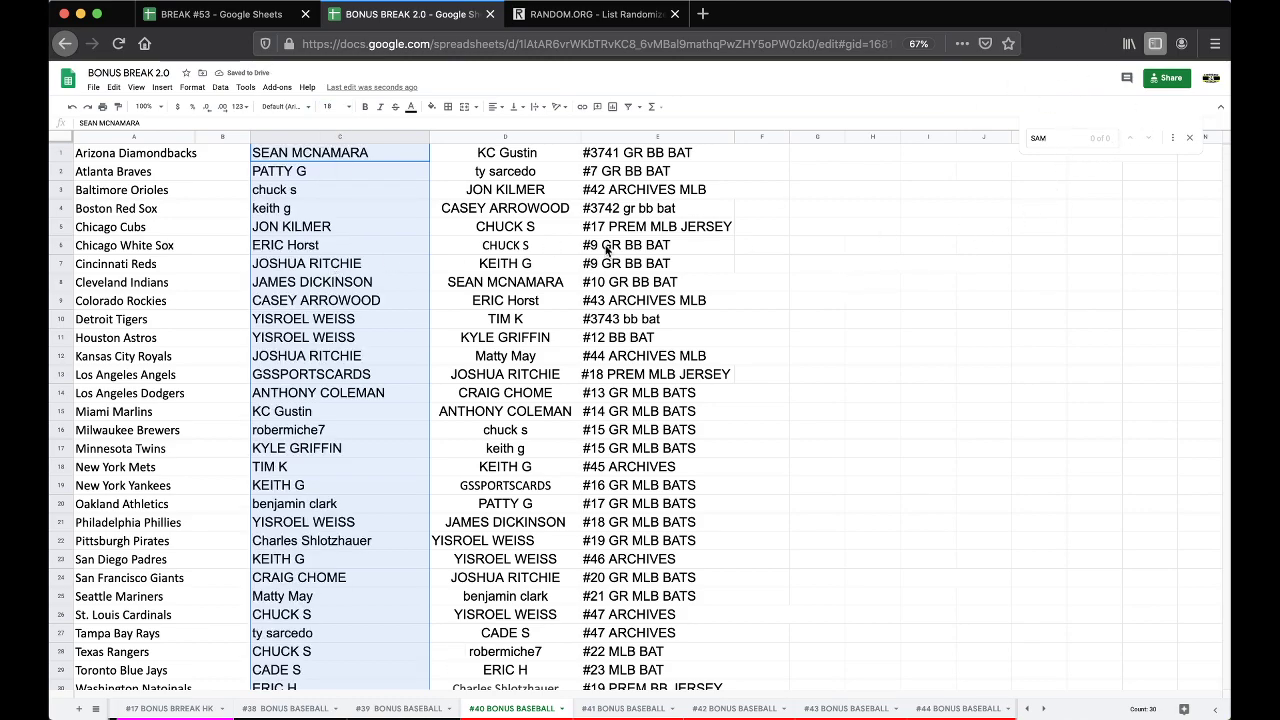
{"action": "left_click", "coordinate": [309, 295]}
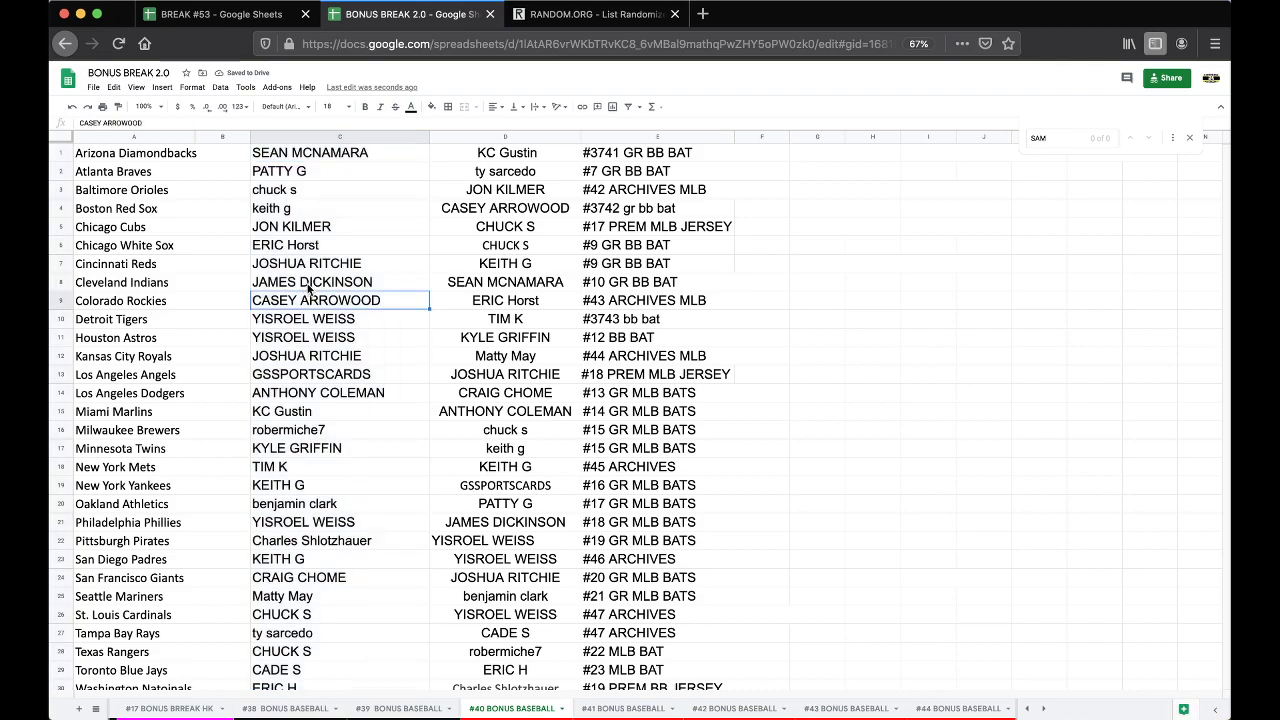
Step: Sort the whole sheet by column C from A to Z, so the teams are grouped by participant
{"action": "left_click", "coordinate": [277, 139]}
{"action": "left_click", "coordinate": [220, 87]}
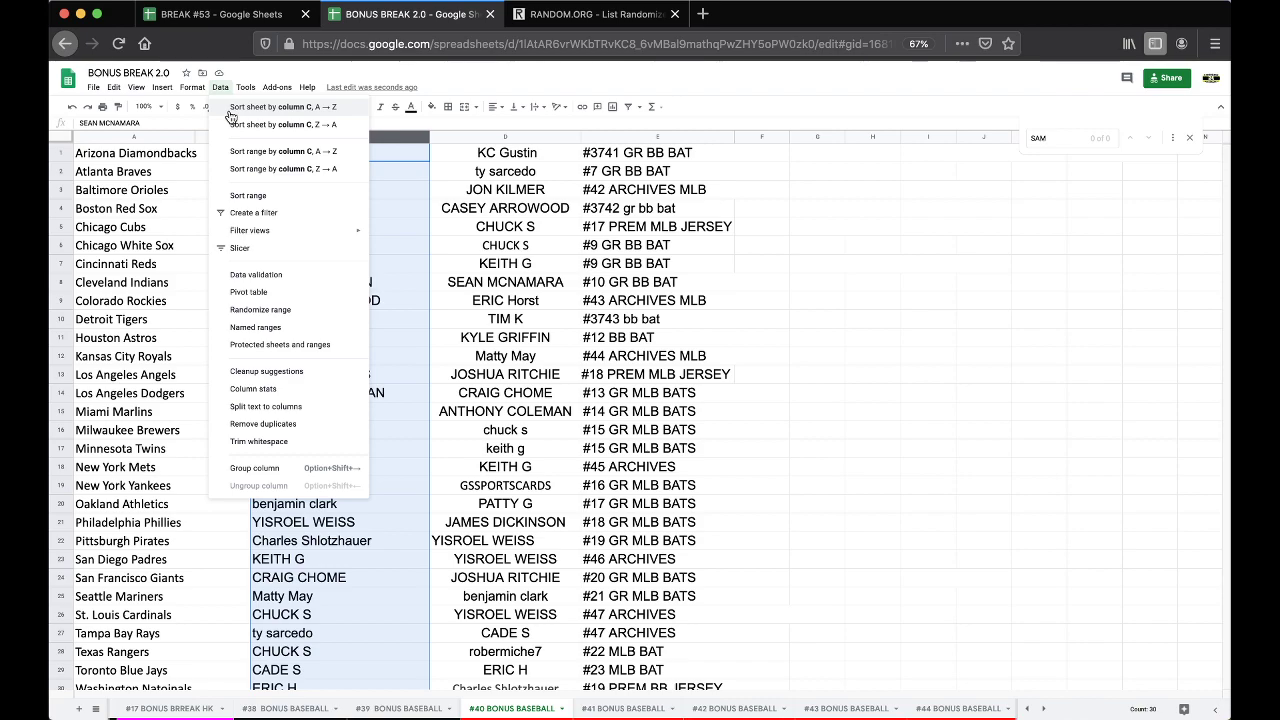
{"action": "left_click", "coordinate": [230, 112]}
Step: Review the participant names in column C against their assigned teams in column A, row by row through the whole list
{"action": "left_click", "coordinate": [271, 207]}
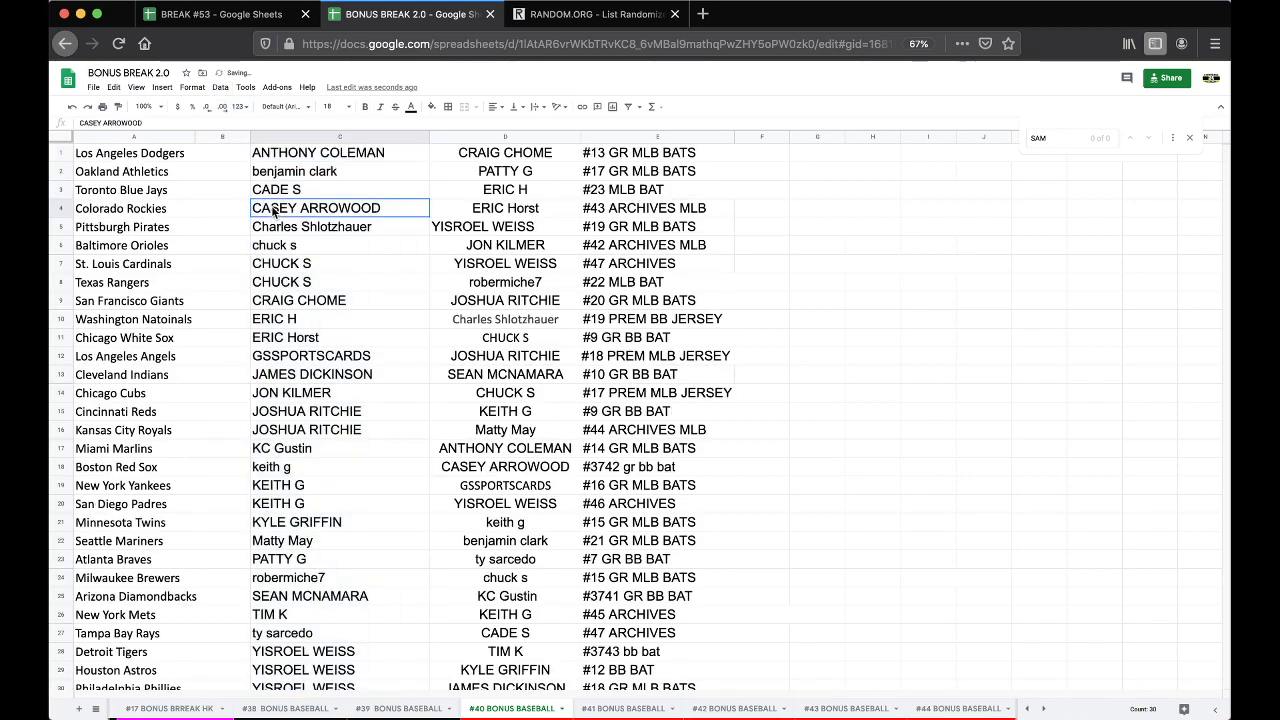
{"action": "left_click", "coordinate": [285, 190]}
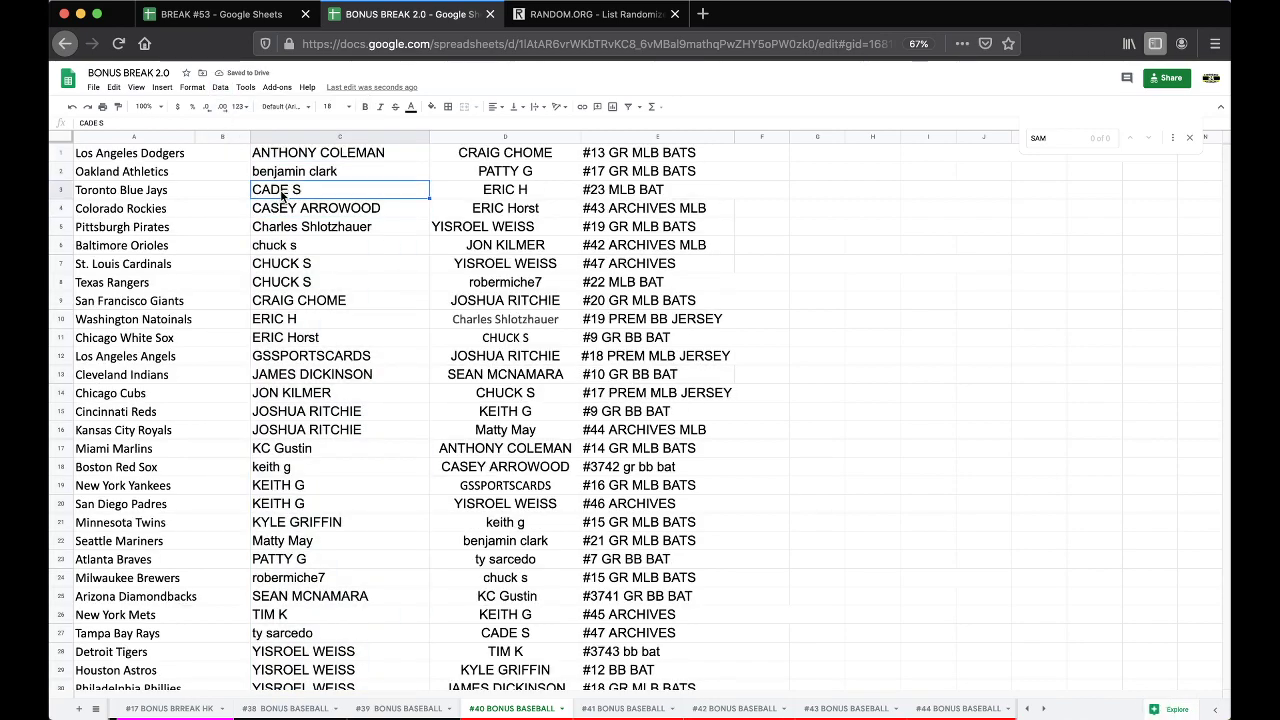
{"action": "left_click", "coordinate": [284, 210]}
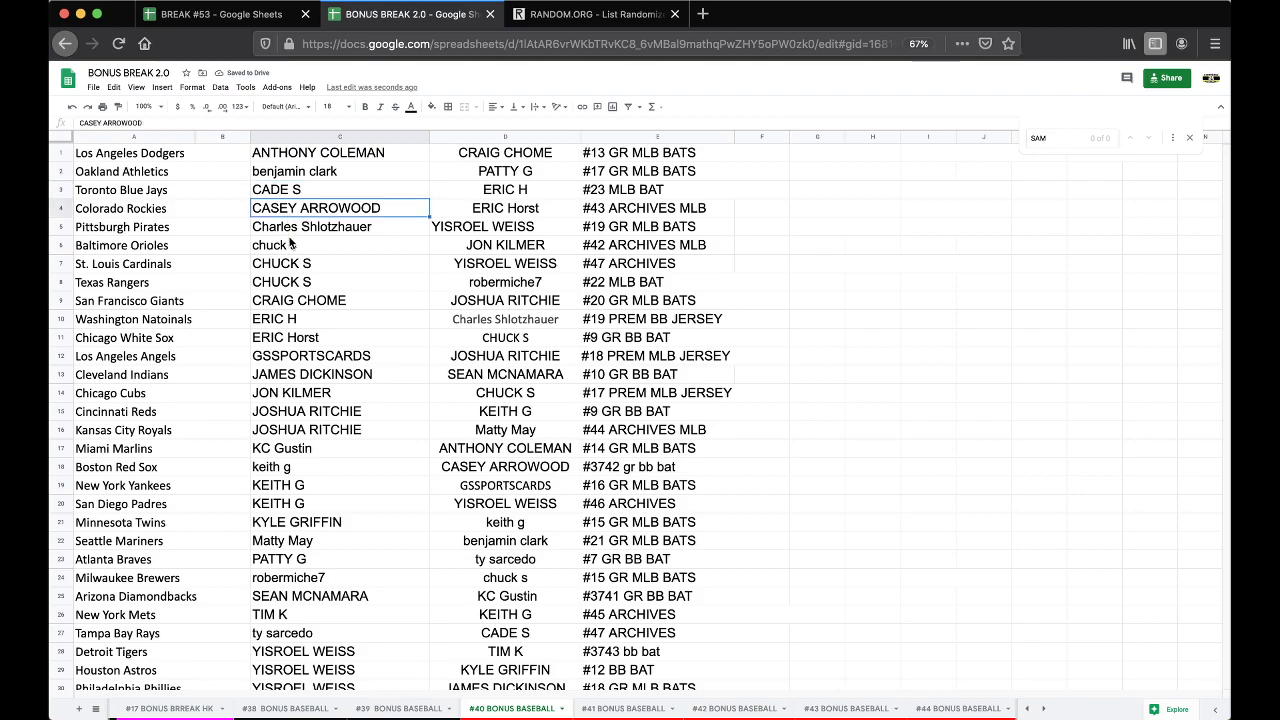
{"action": "scroll", "coordinate": [295, 228], "scroll_direction": "down", "scroll_amount": 1}
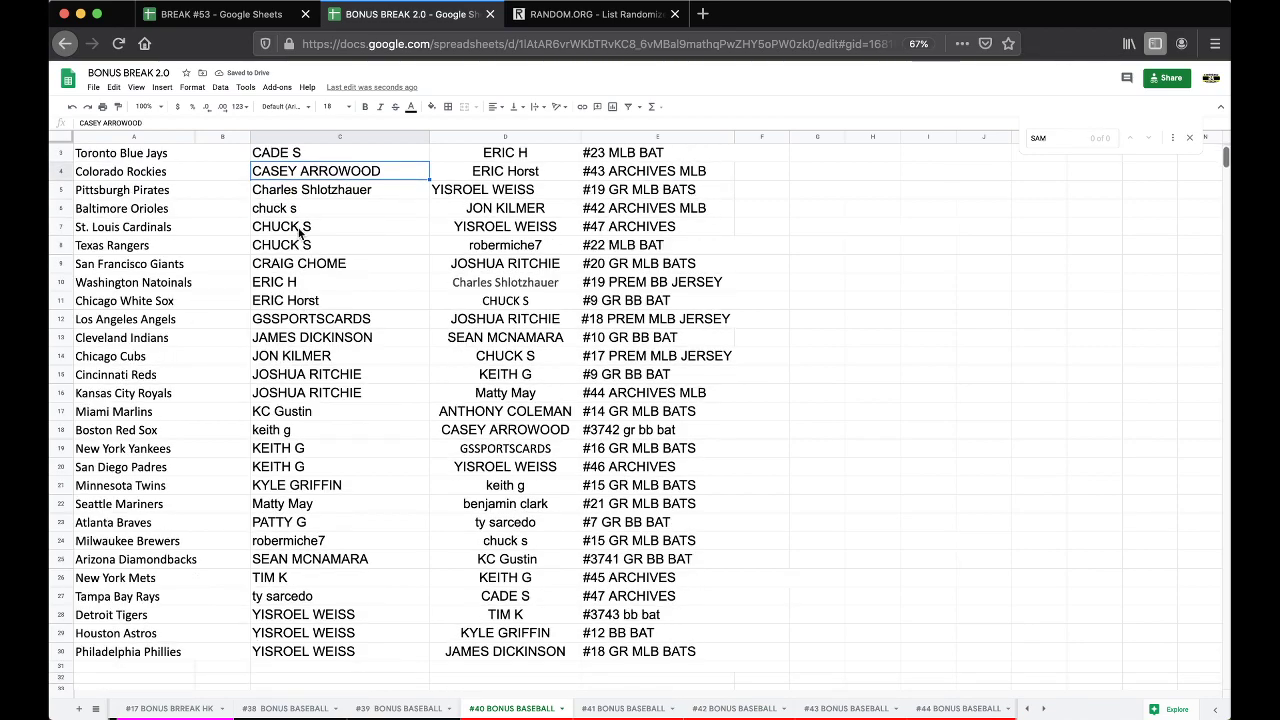
{"action": "left_click", "coordinate": [298, 264]}
{"action": "scroll", "coordinate": [310, 237], "scroll_direction": "down", "scroll_amount": 2}
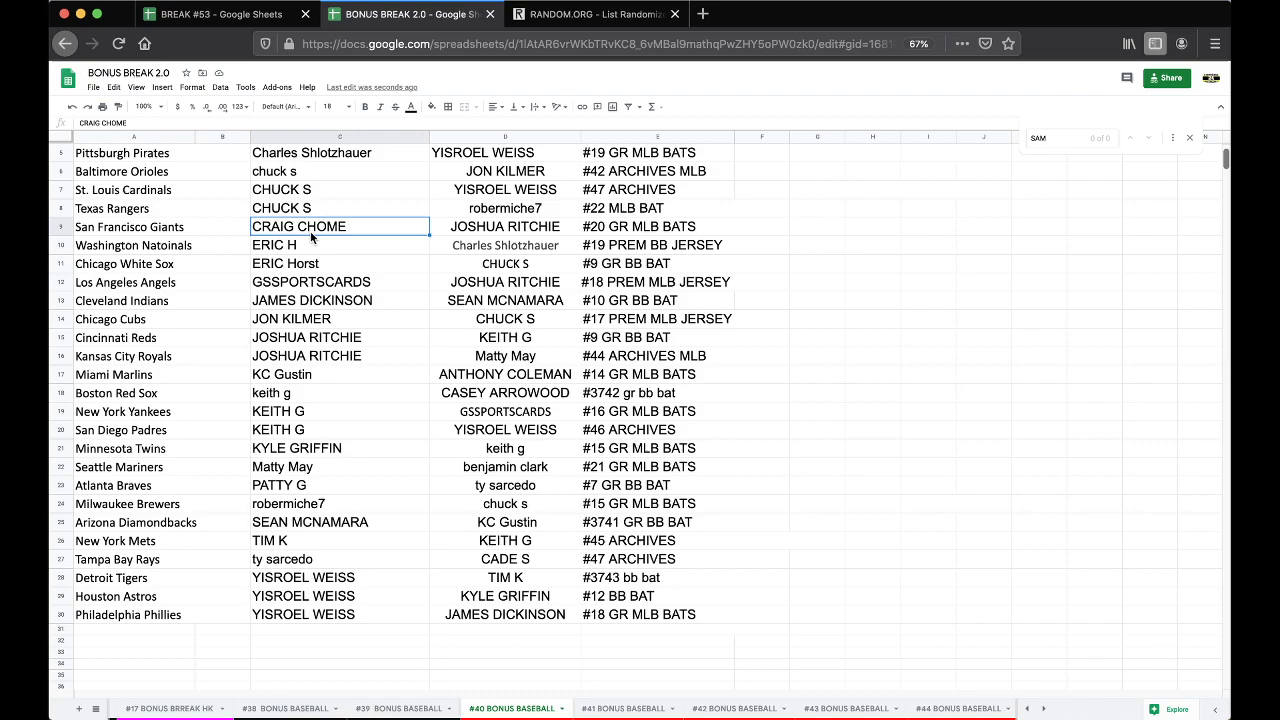
{"action": "left_click", "coordinate": [310, 242]}
{"action": "scroll", "coordinate": [308, 220], "scroll_direction": "down", "scroll_amount": 2}
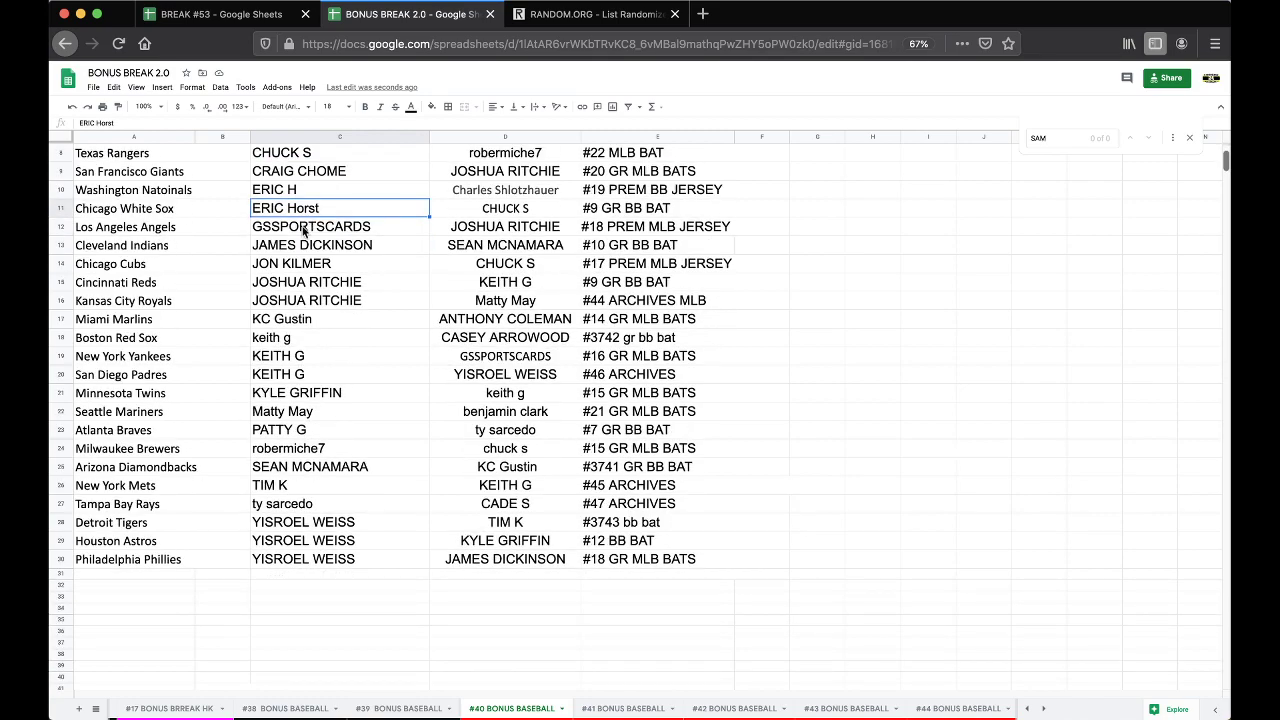
{"action": "left_click", "coordinate": [304, 228]}
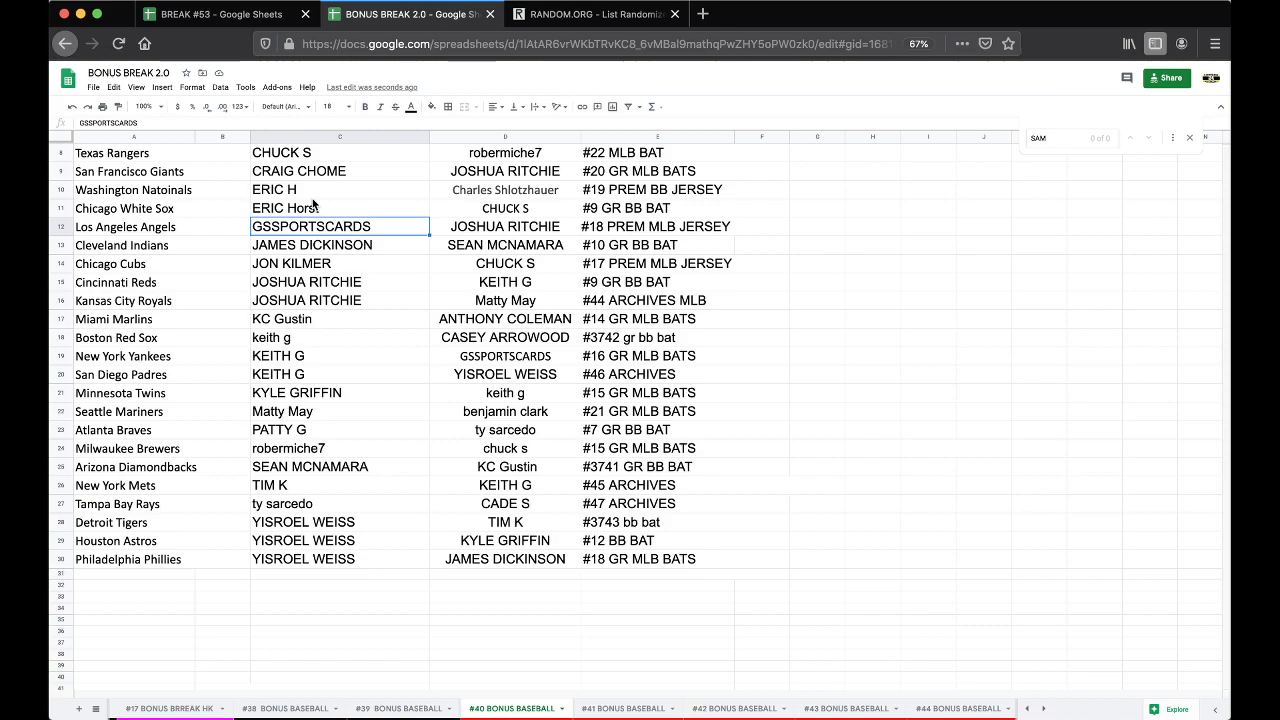
{"action": "scroll", "coordinate": [313, 205], "scroll_direction": "down", "scroll_amount": 1}
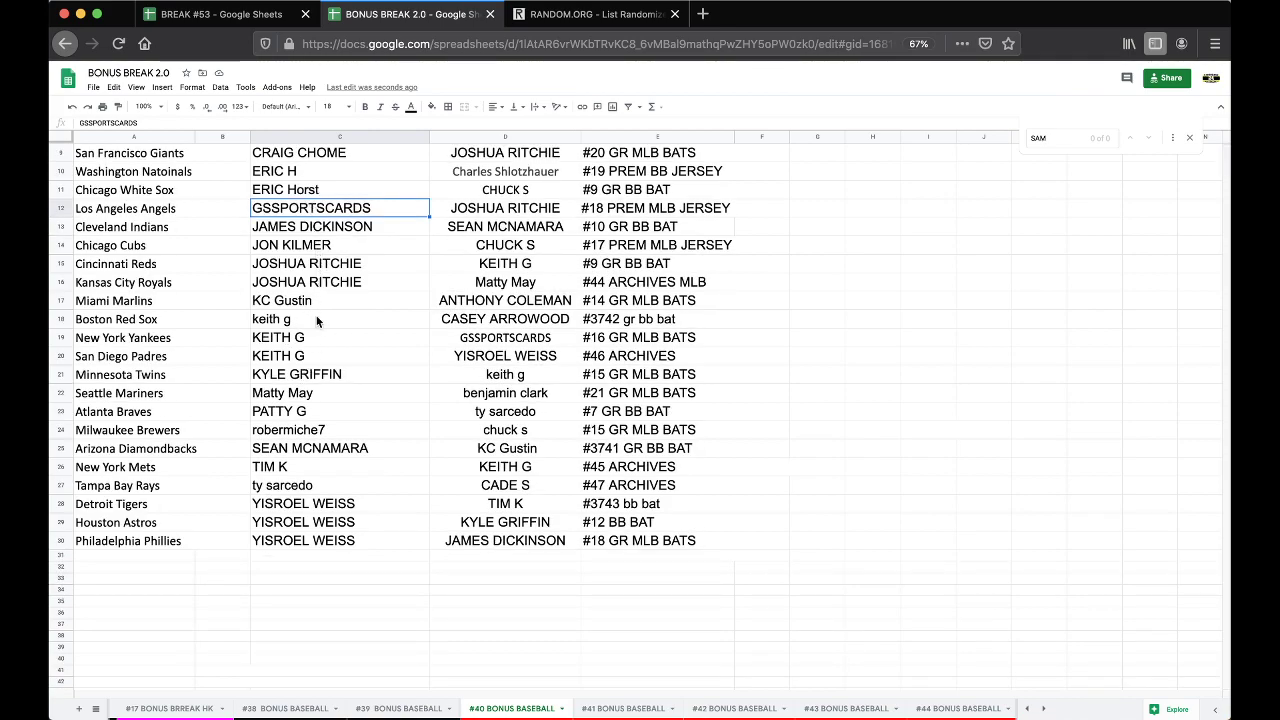
{"action": "scroll", "coordinate": [316, 320], "scroll_direction": "down", "scroll_amount": 1}
{"action": "left_click", "coordinate": [299, 393]}
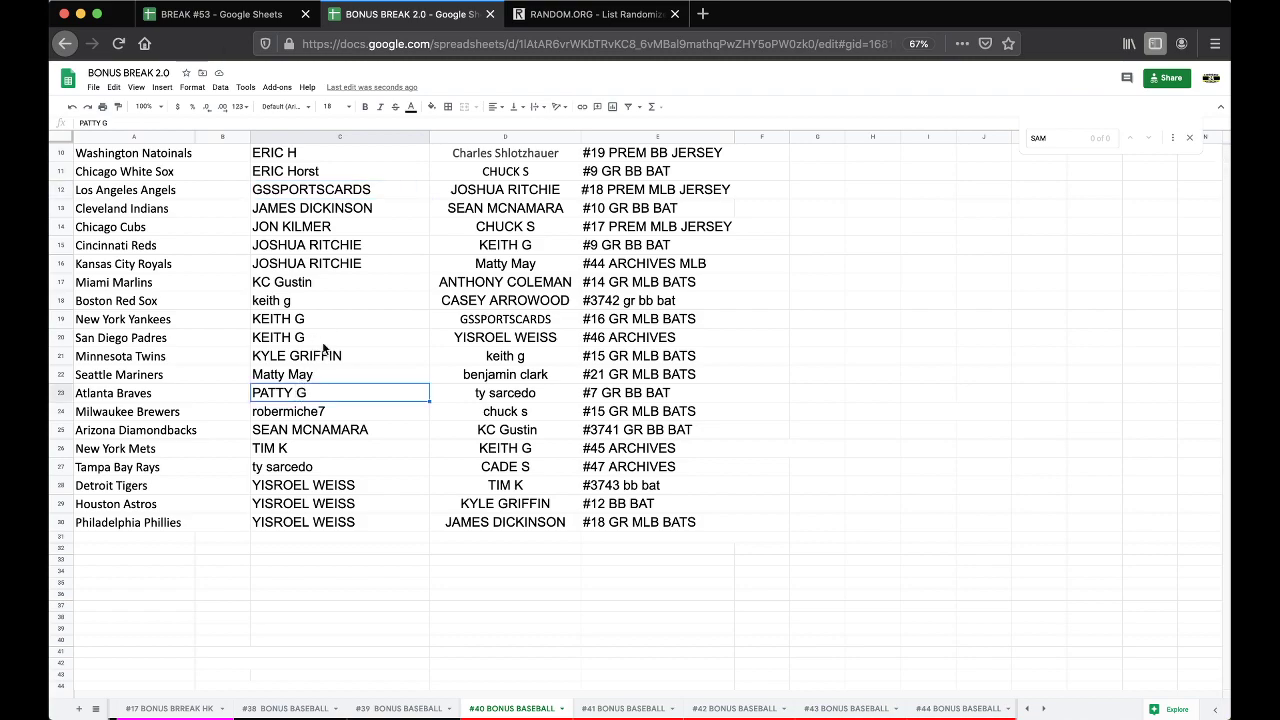
{"action": "scroll", "coordinate": [323, 348], "scroll_direction": "down", "scroll_amount": 1}
{"action": "left_click", "coordinate": [301, 396]}
{"action": "scroll", "coordinate": [326, 338], "scroll_direction": "down", "scroll_amount": 1}
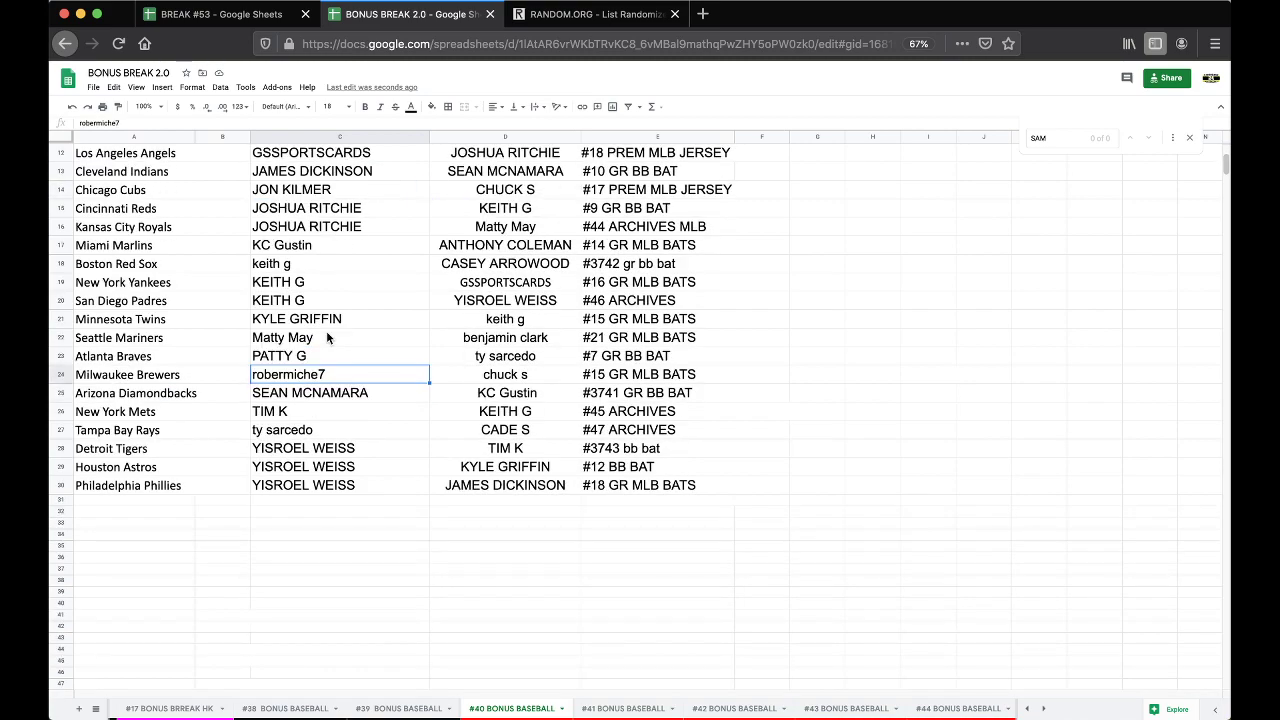
{"action": "scroll", "coordinate": [326, 337], "scroll_direction": "down", "scroll_amount": 1}
{"action": "left_click", "coordinate": [301, 411]}
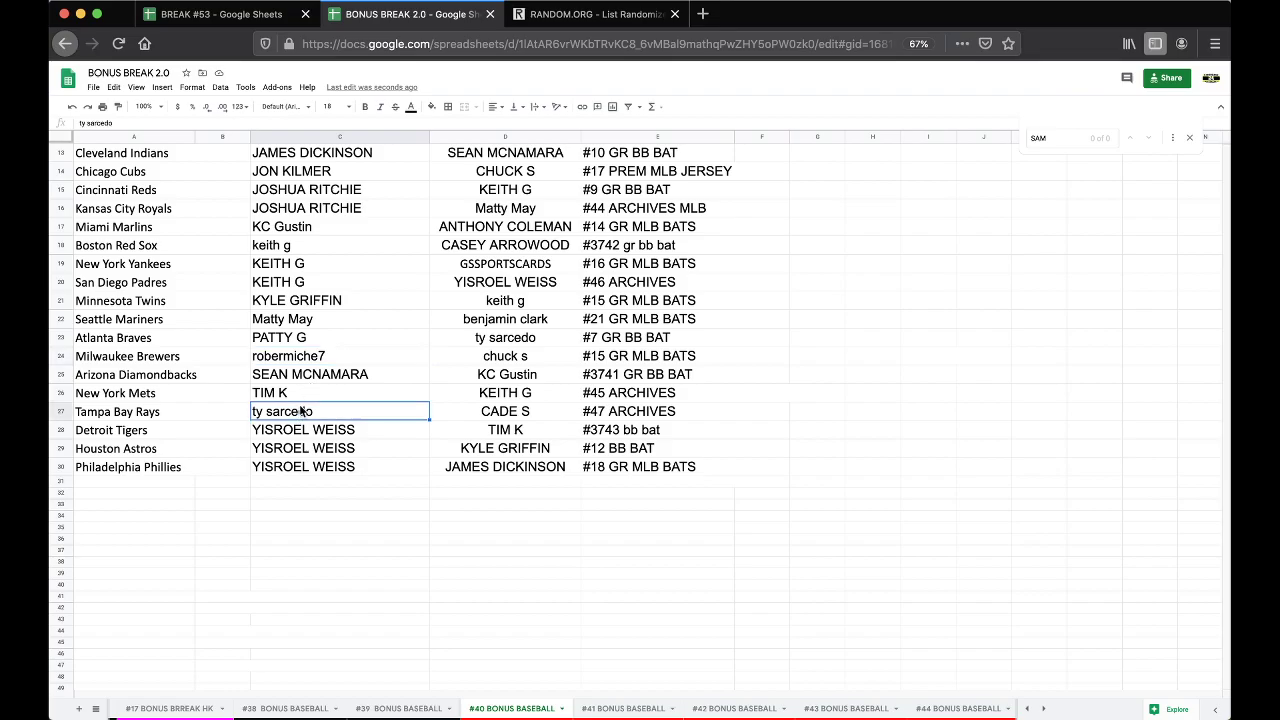
{"action": "scroll", "coordinate": [308, 396], "scroll_direction": "up", "scroll_amount": 6}
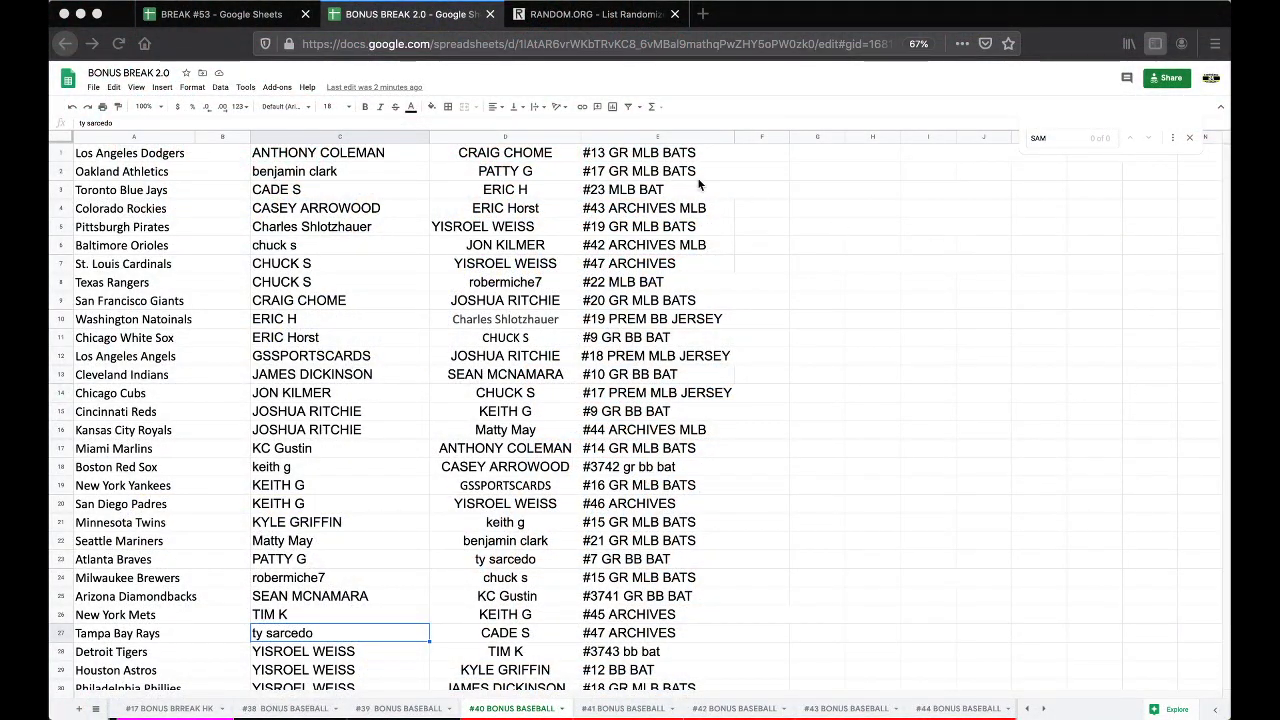
Step: Sort the whole sheet by column A from A to Z to put the teams back in alphabetical order
{"action": "left_click", "coordinate": [148, 137]}
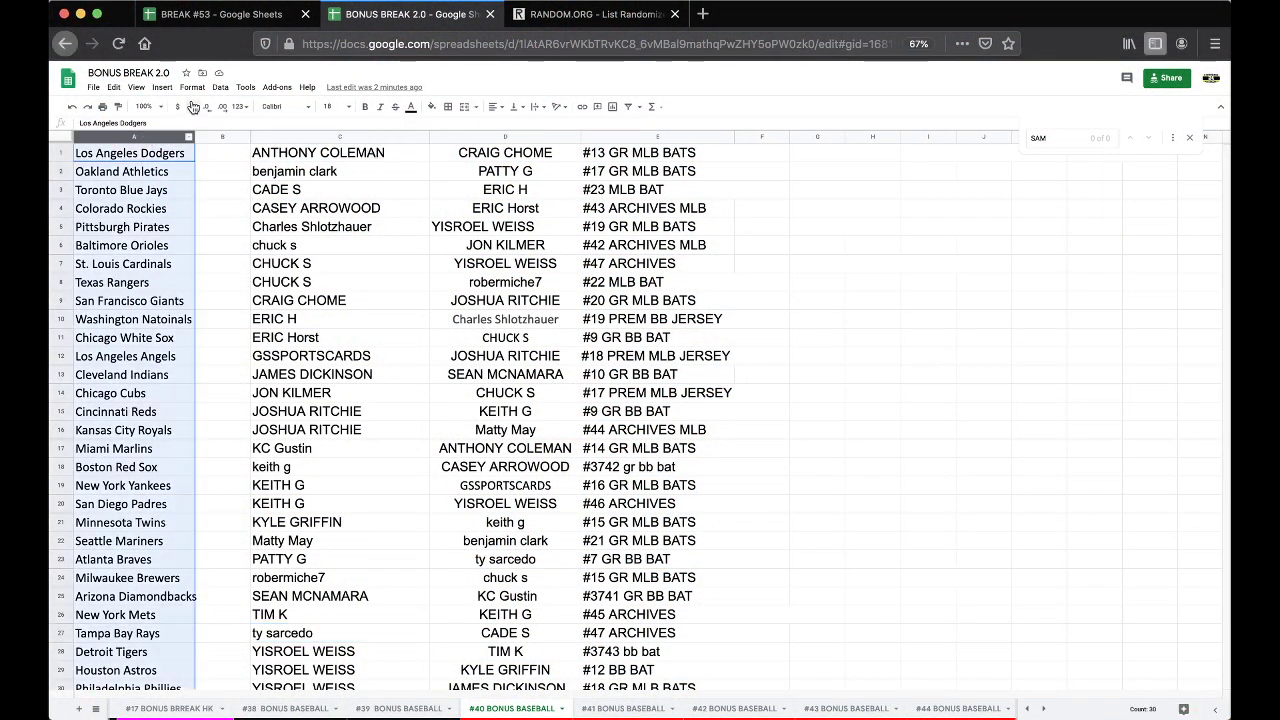
{"action": "left_click", "coordinate": [220, 87]}
{"action": "left_click", "coordinate": [283, 106]}
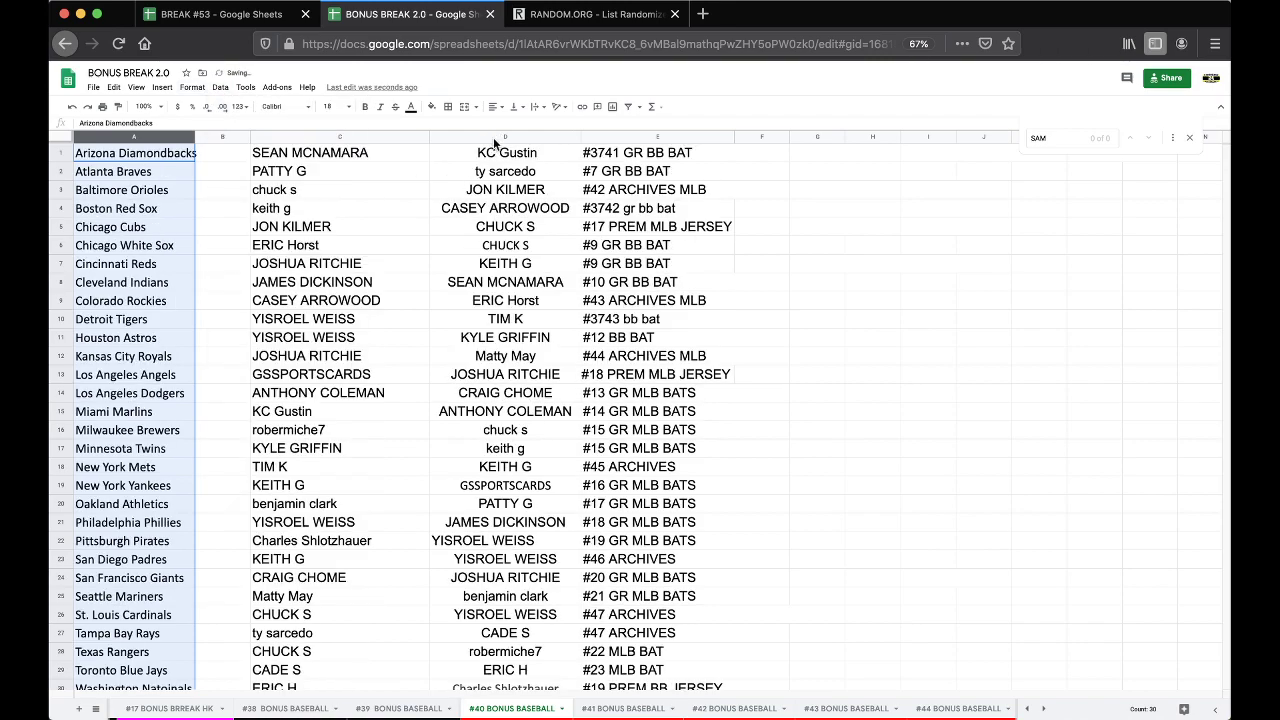
Step: Copy the participant names in column D, paste them into a fresh RANDOM.ORG List Randomizer form, and randomize them
{"action": "left_click", "coordinate": [493, 137]}
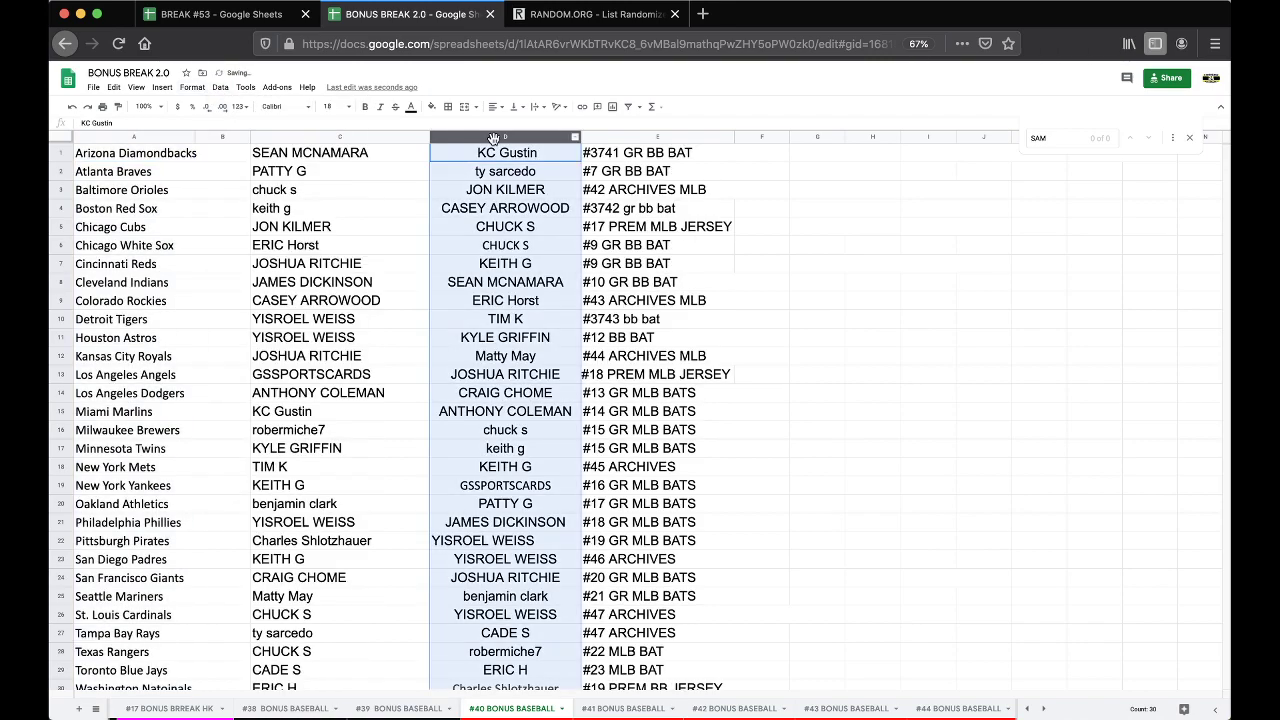
{"action": "left_click", "coordinate": [562, 18]}
{"action": "left_click", "coordinate": [542, 44]}
{"action": "key", "text": "Return"}
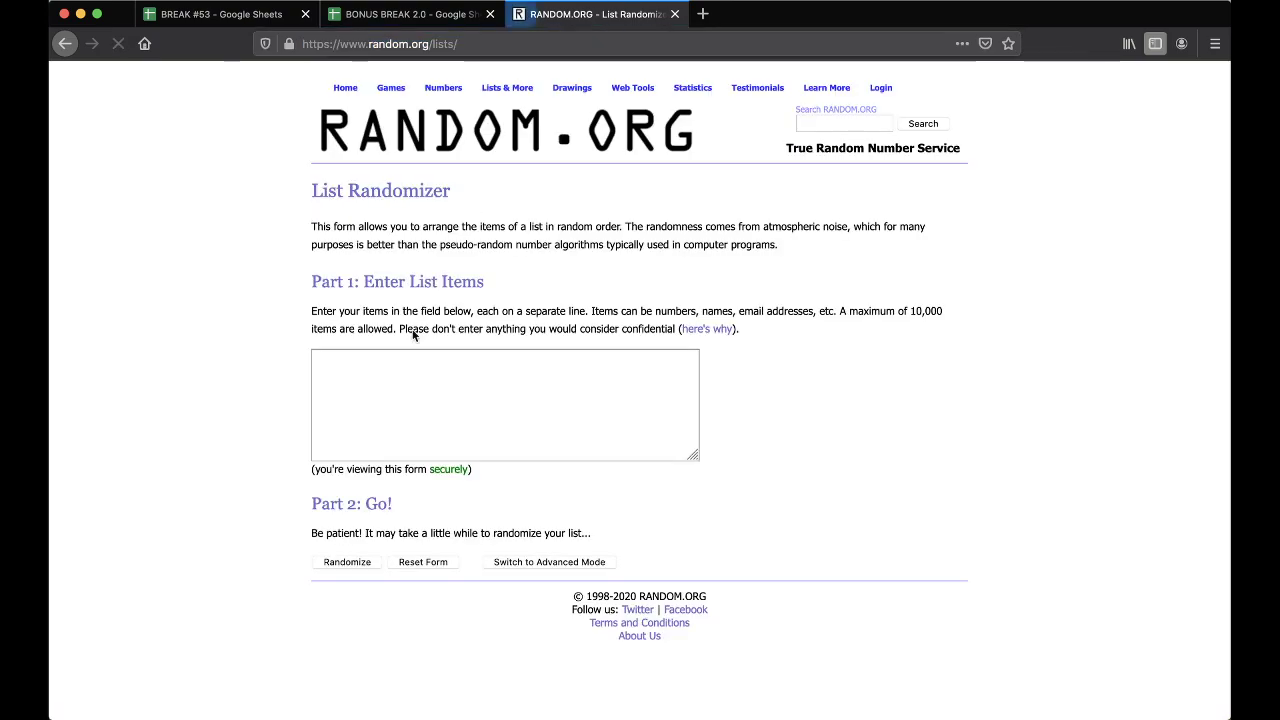
{"action": "left_click", "coordinate": [389, 420]}
{"action": "key", "text": "cmd+v"}
{"action": "left_click", "coordinate": [347, 562]}
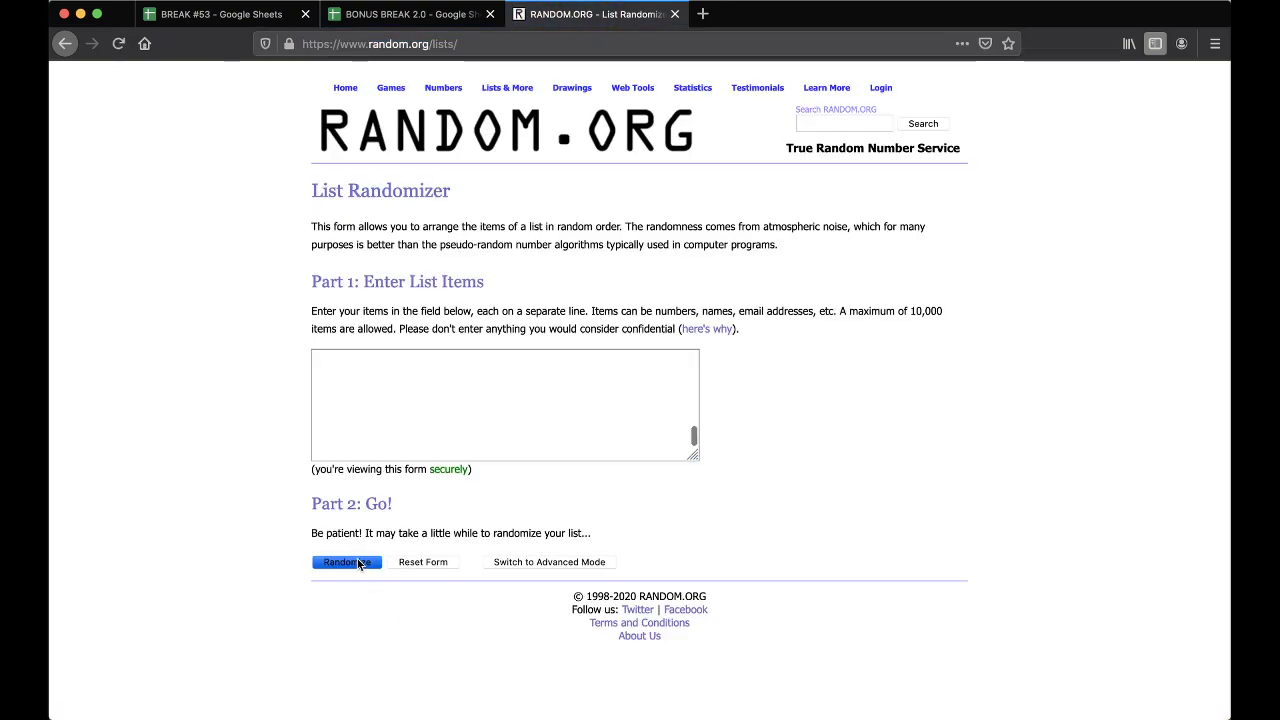
Step: Randomize the pasted participant list several more times in the List Randomizer
{"action": "scroll", "coordinate": [357, 560], "scroll_direction": "down", "scroll_amount": 2}
{"action": "left_click", "coordinate": [337, 695]}
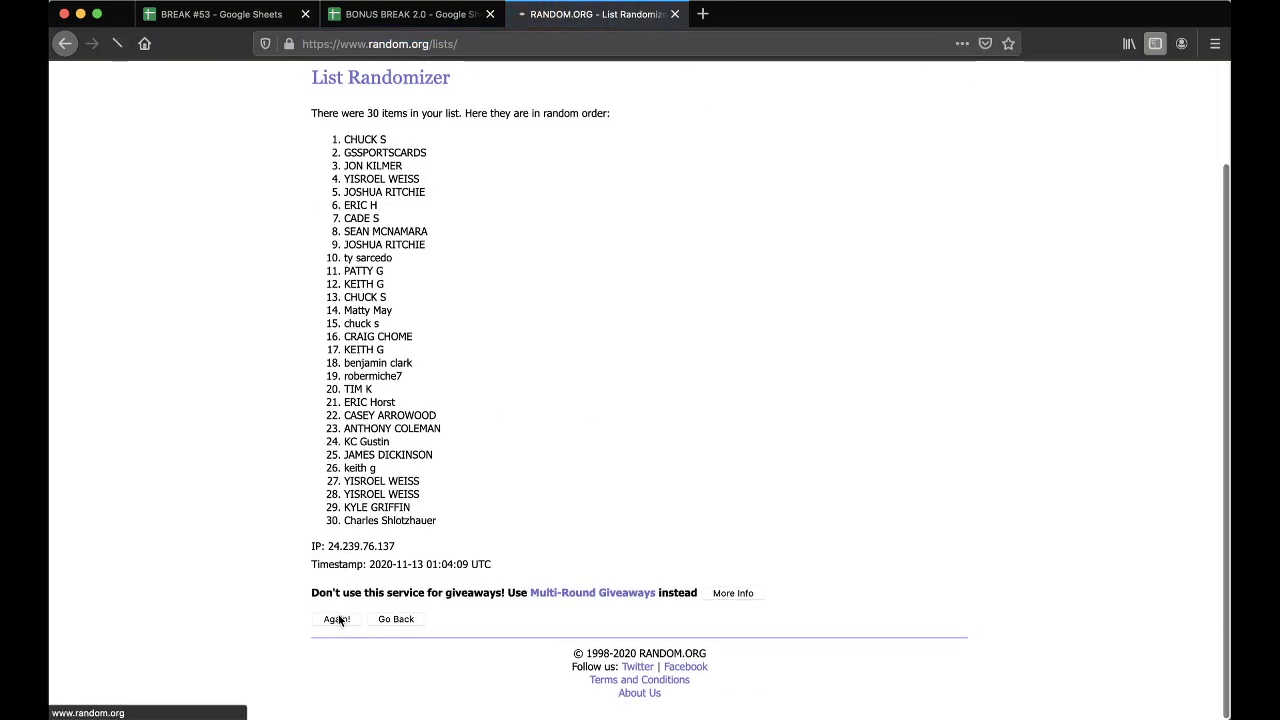
{"action": "scroll", "coordinate": [338, 625], "scroll_direction": "down", "scroll_amount": 3}
{"action": "left_click", "coordinate": [337, 619]}
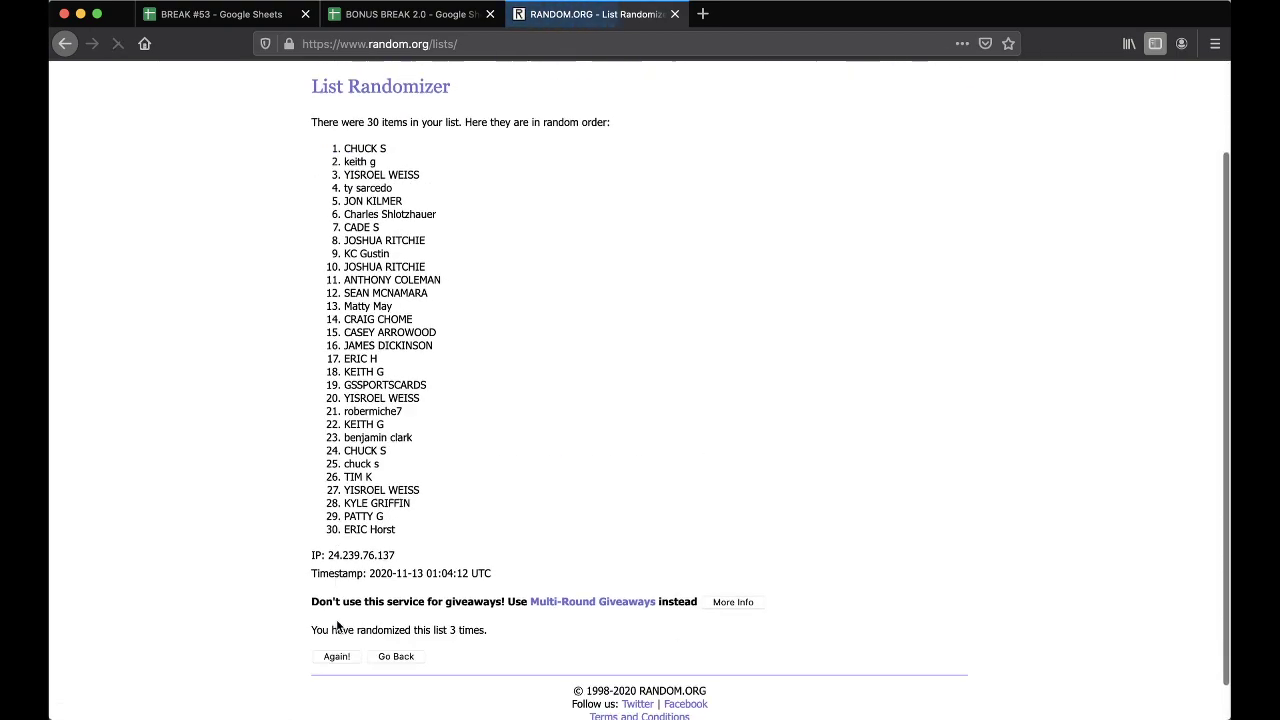
{"action": "scroll", "coordinate": [337, 625], "scroll_direction": "down", "scroll_amount": 3}
{"action": "left_click", "coordinate": [337, 619]}
{"action": "left_click", "coordinate": [337, 619]}
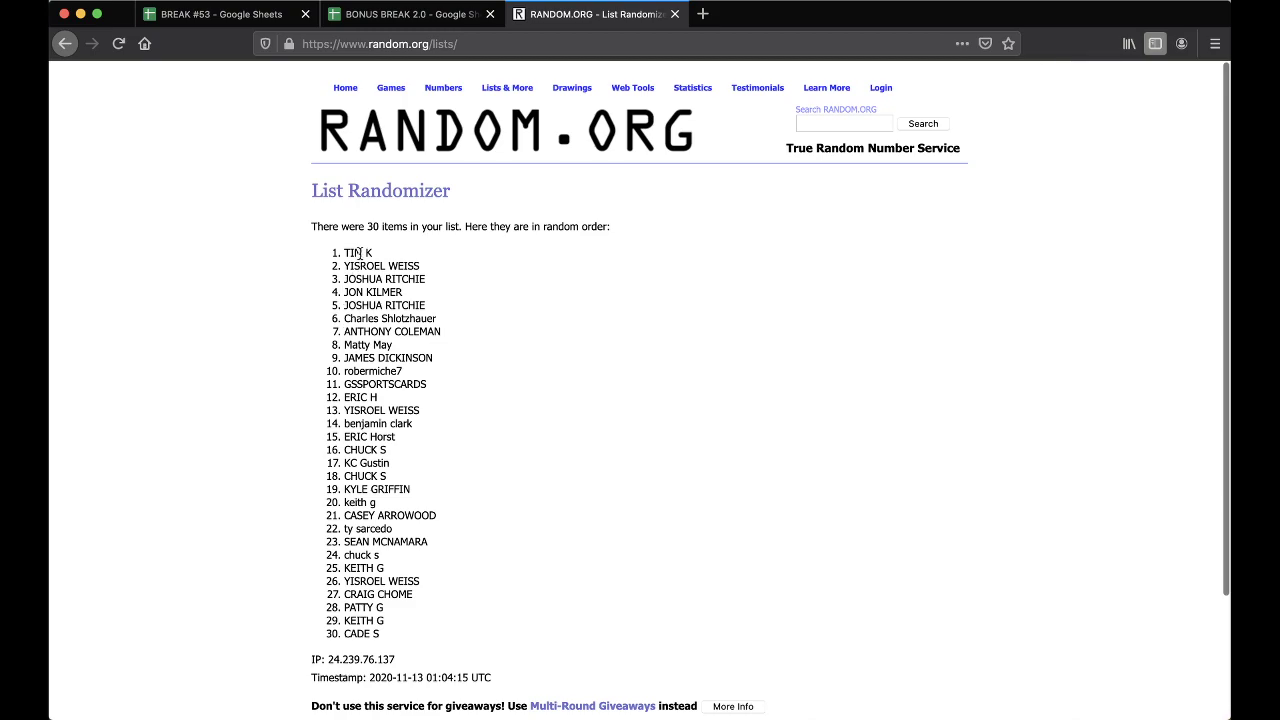
Step: Take the first participant in the final random order and search for their first name in the BONUS BREAK 2.0 spreadsheet
{"action": "triple_click", "coordinate": [358, 254]}
{"action": "left_click", "coordinate": [455, 16]}
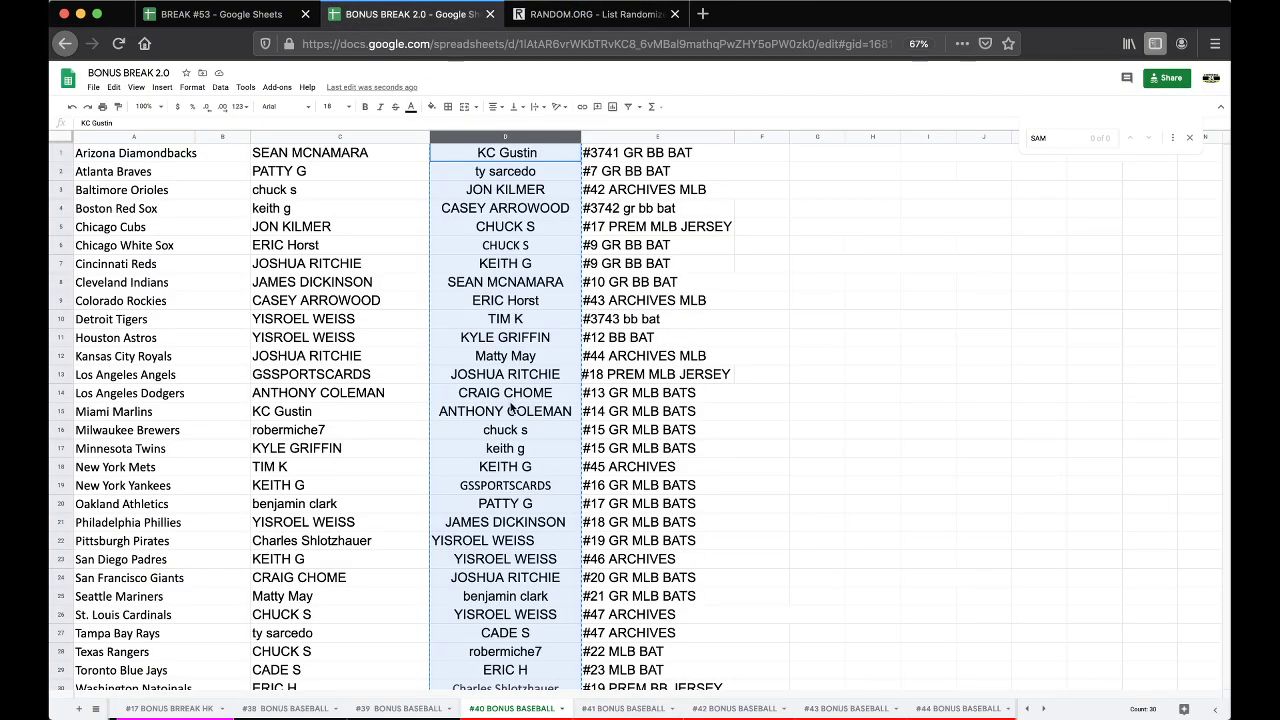
{"action": "scroll", "coordinate": [505, 370], "scroll_direction": "down", "scroll_amount": 2}
{"action": "left_click", "coordinate": [492, 395]}
{"action": "key", "text": "ctrl+f"}
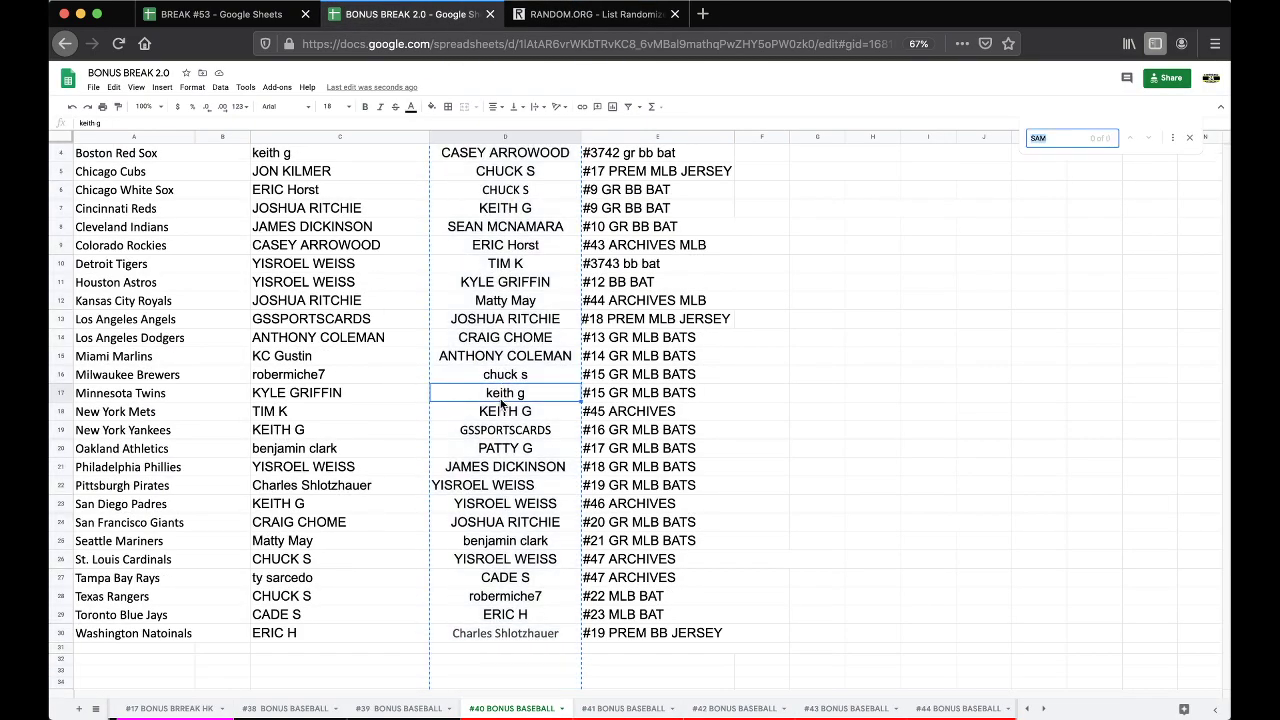
{"action": "type", "text": "TIM"}
Step: Fill the top-ranked participant's cell in column D with yellow
{"action": "scroll", "coordinate": [478, 381], "scroll_direction": "up", "scroll_amount": 2}
{"action": "left_click", "coordinate": [505, 319]}
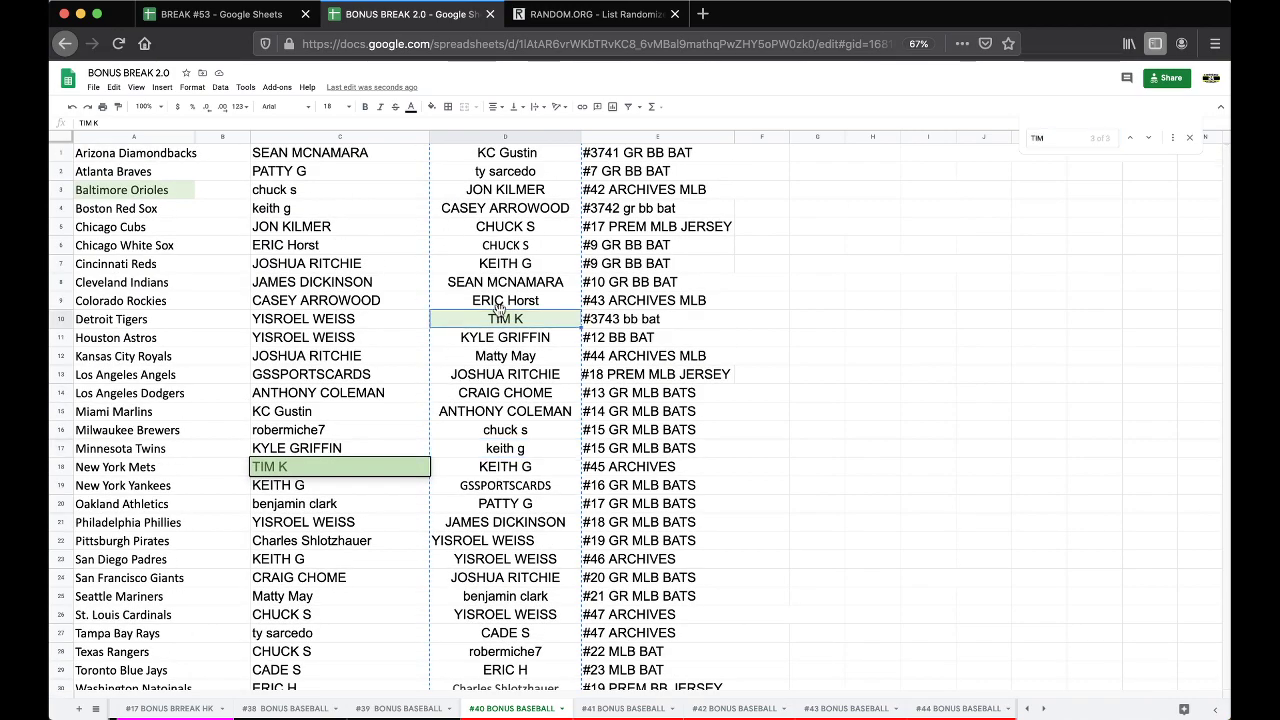
{"action": "left_click", "coordinate": [432, 108]}
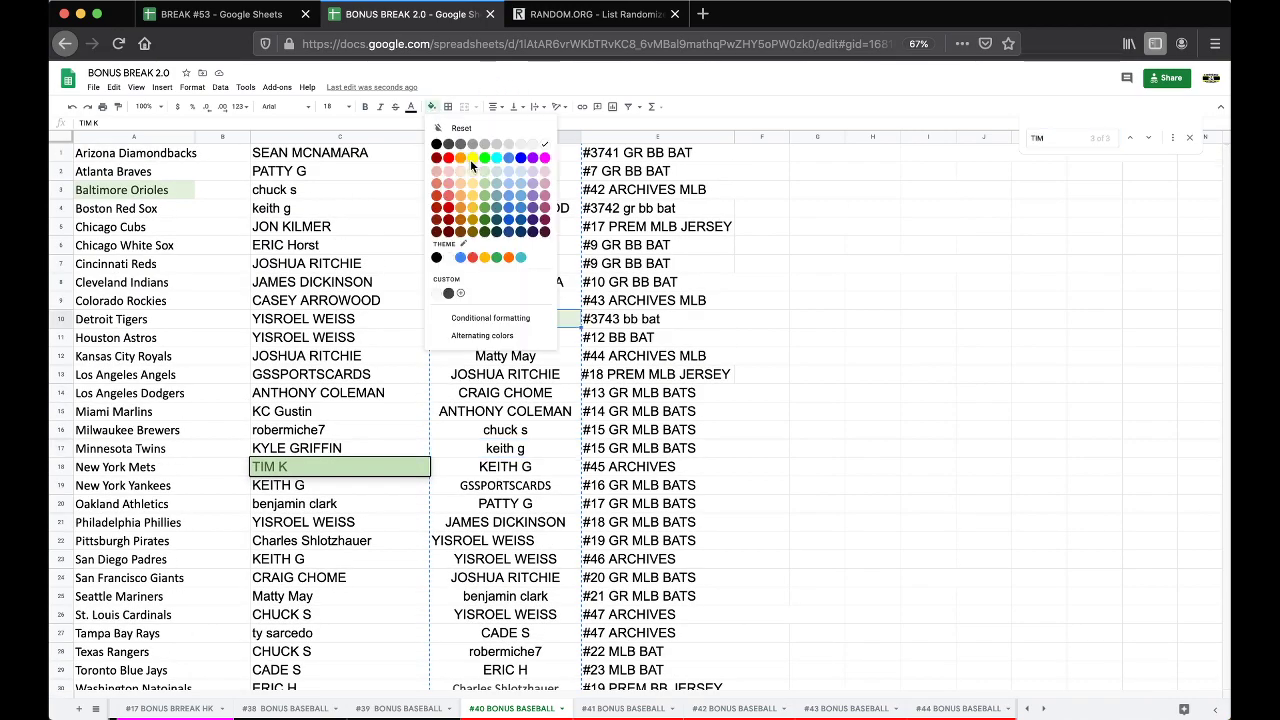
{"action": "left_click", "coordinate": [472, 163]}
Step: Change the tab color of the #40 BONUS BASEBALL sheet to black
{"action": "right_click", "coordinate": [528, 713]}
{"action": "mouse_move", "coordinate": [500, 589]}
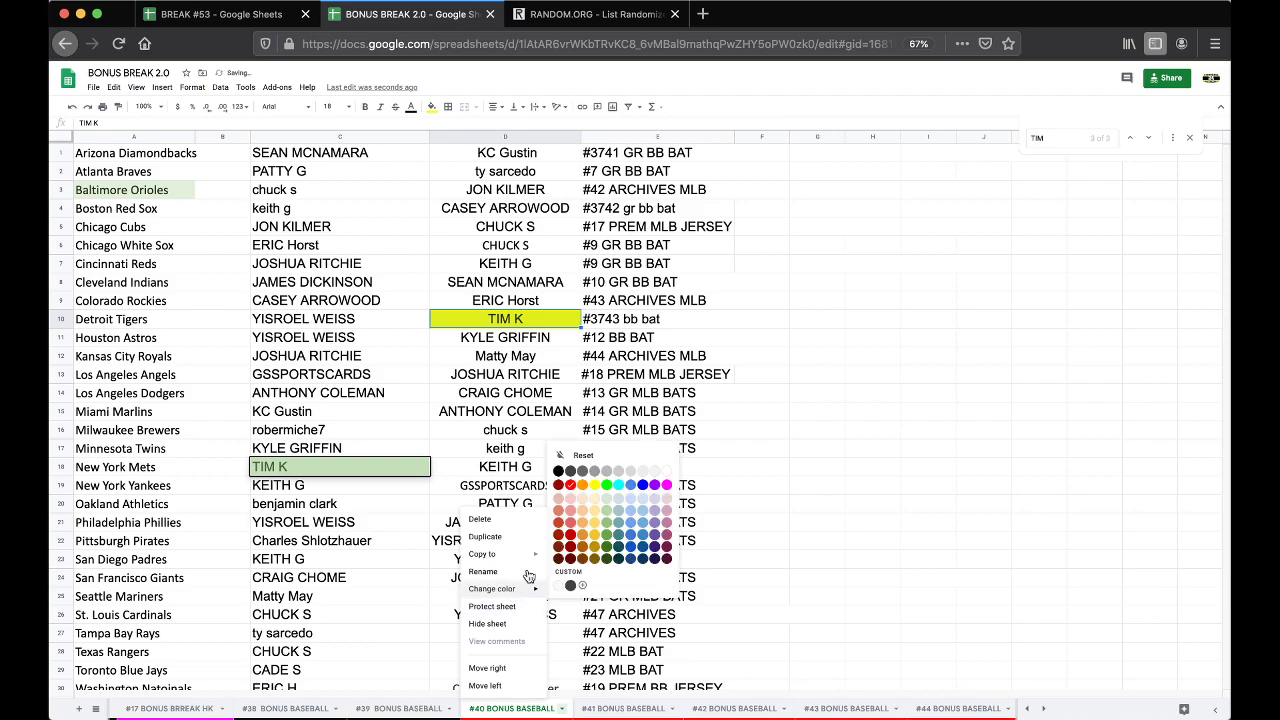
{"action": "left_click", "coordinate": [558, 472]}
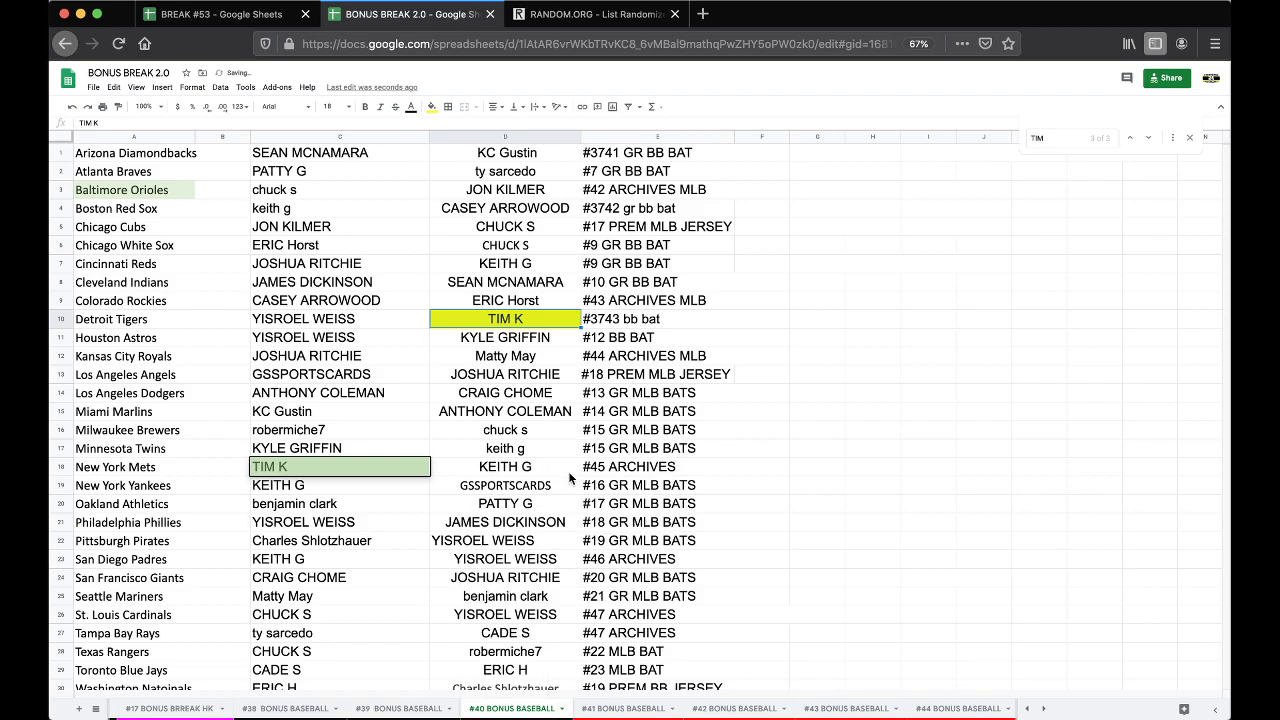